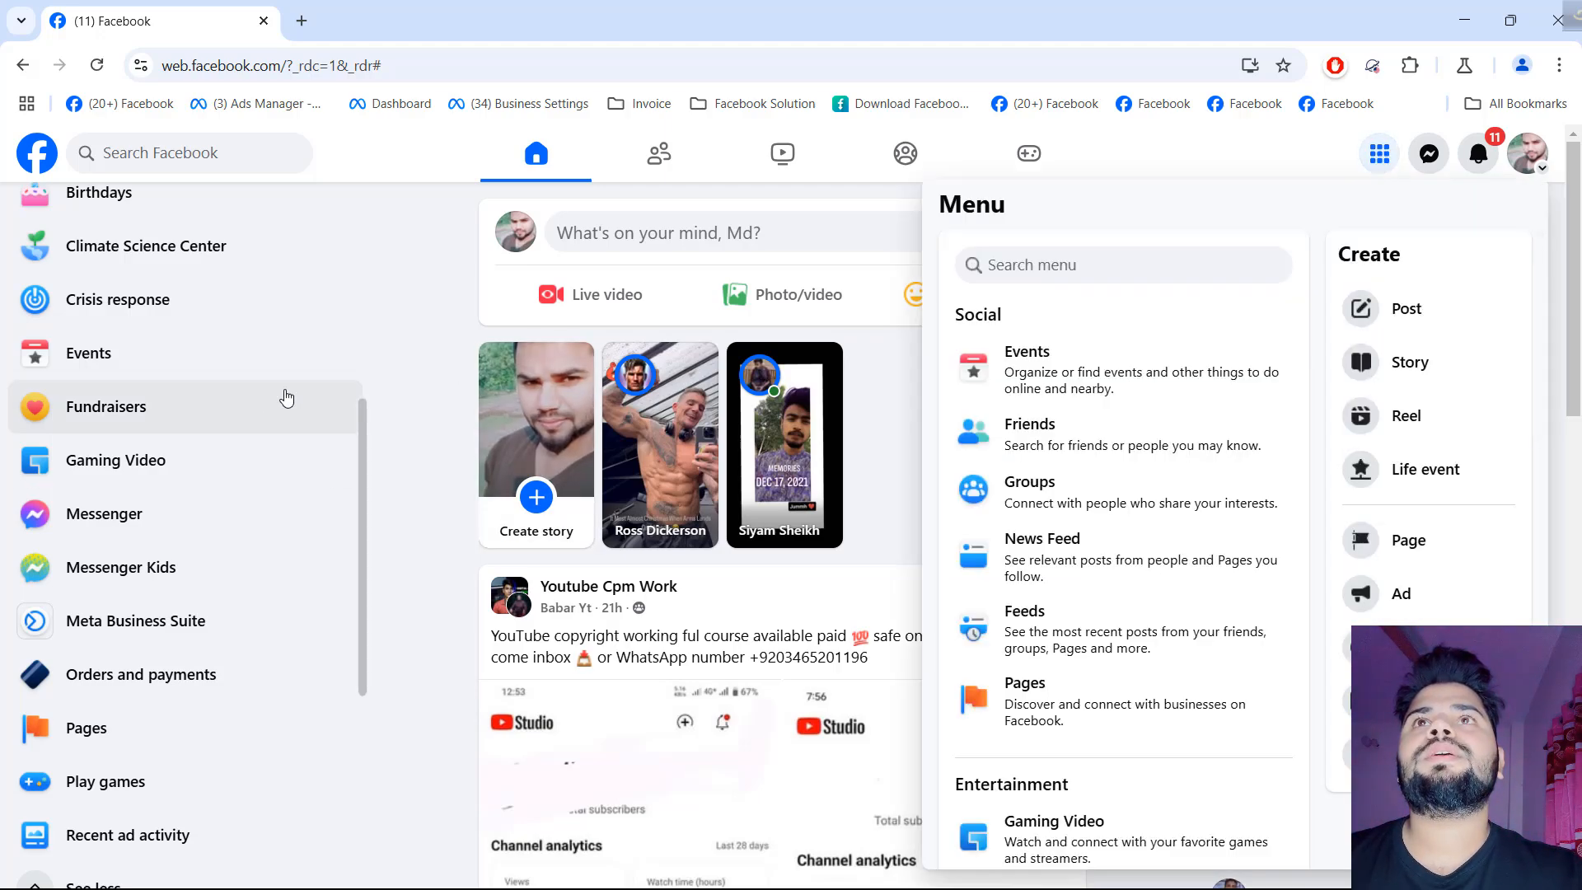
- Start creating a new Page from the managed Pages overview and enter Example as its name
scroll(330, 391, up, 4)
scroll(113, 749, down, 6)
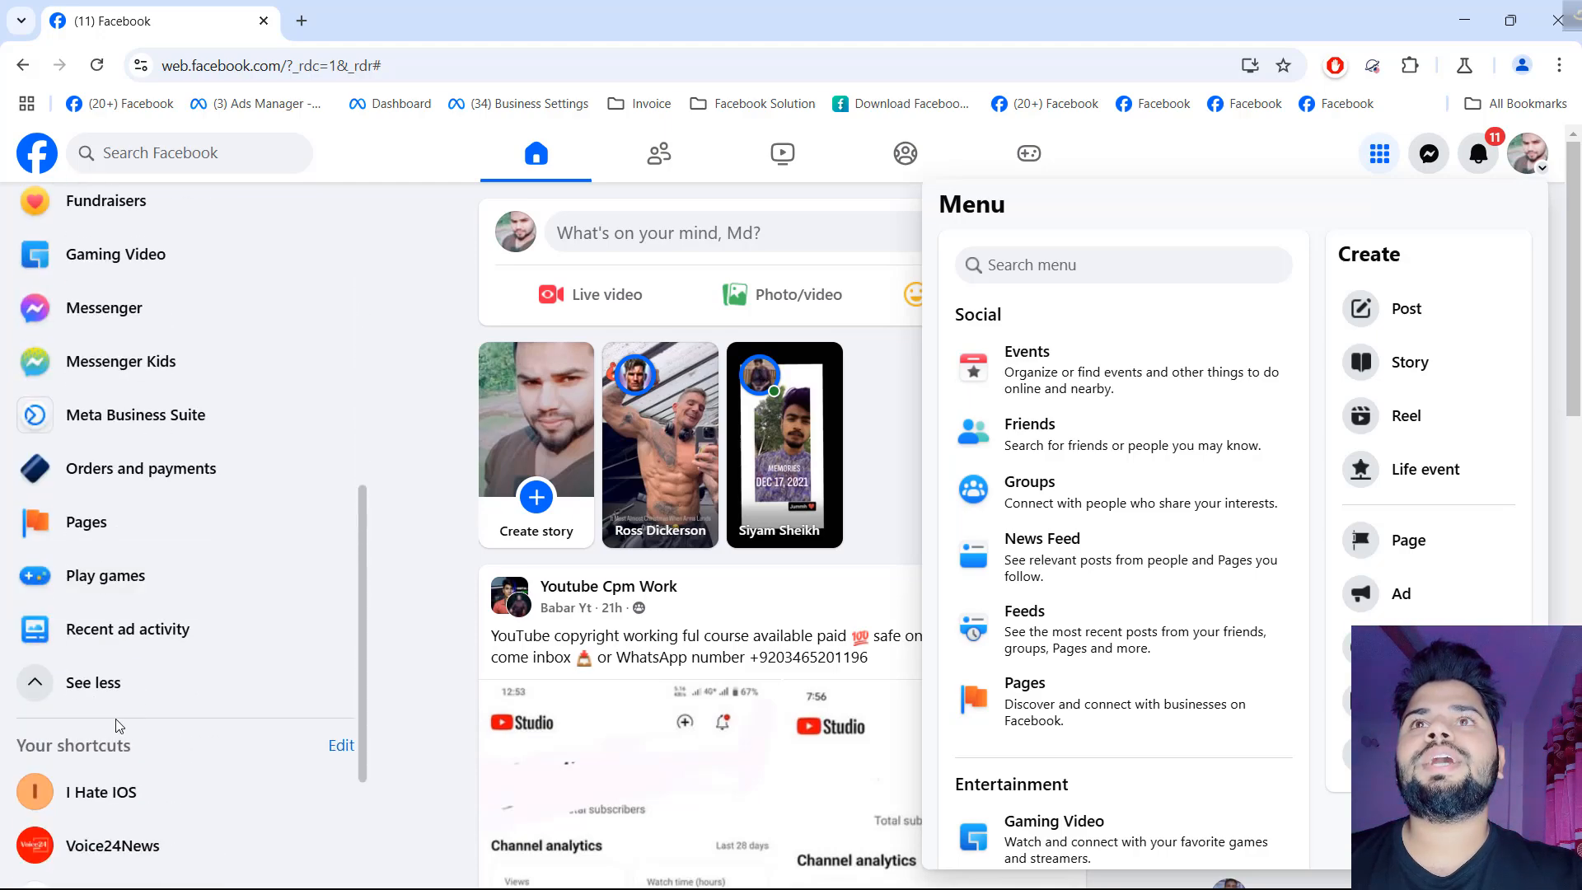
click(130, 537)
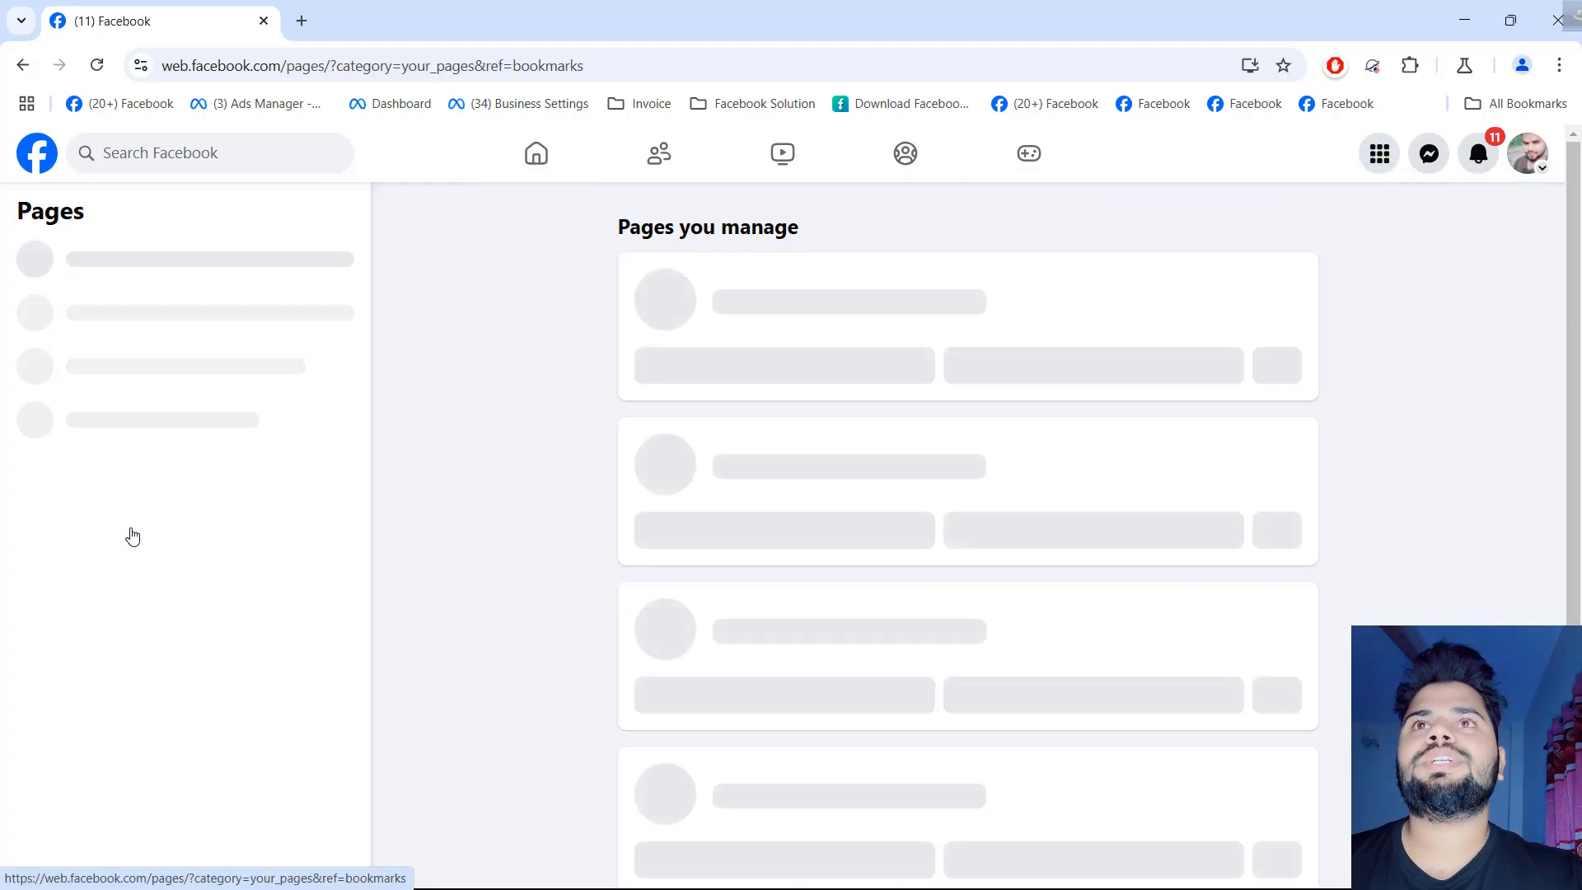
click(195, 270)
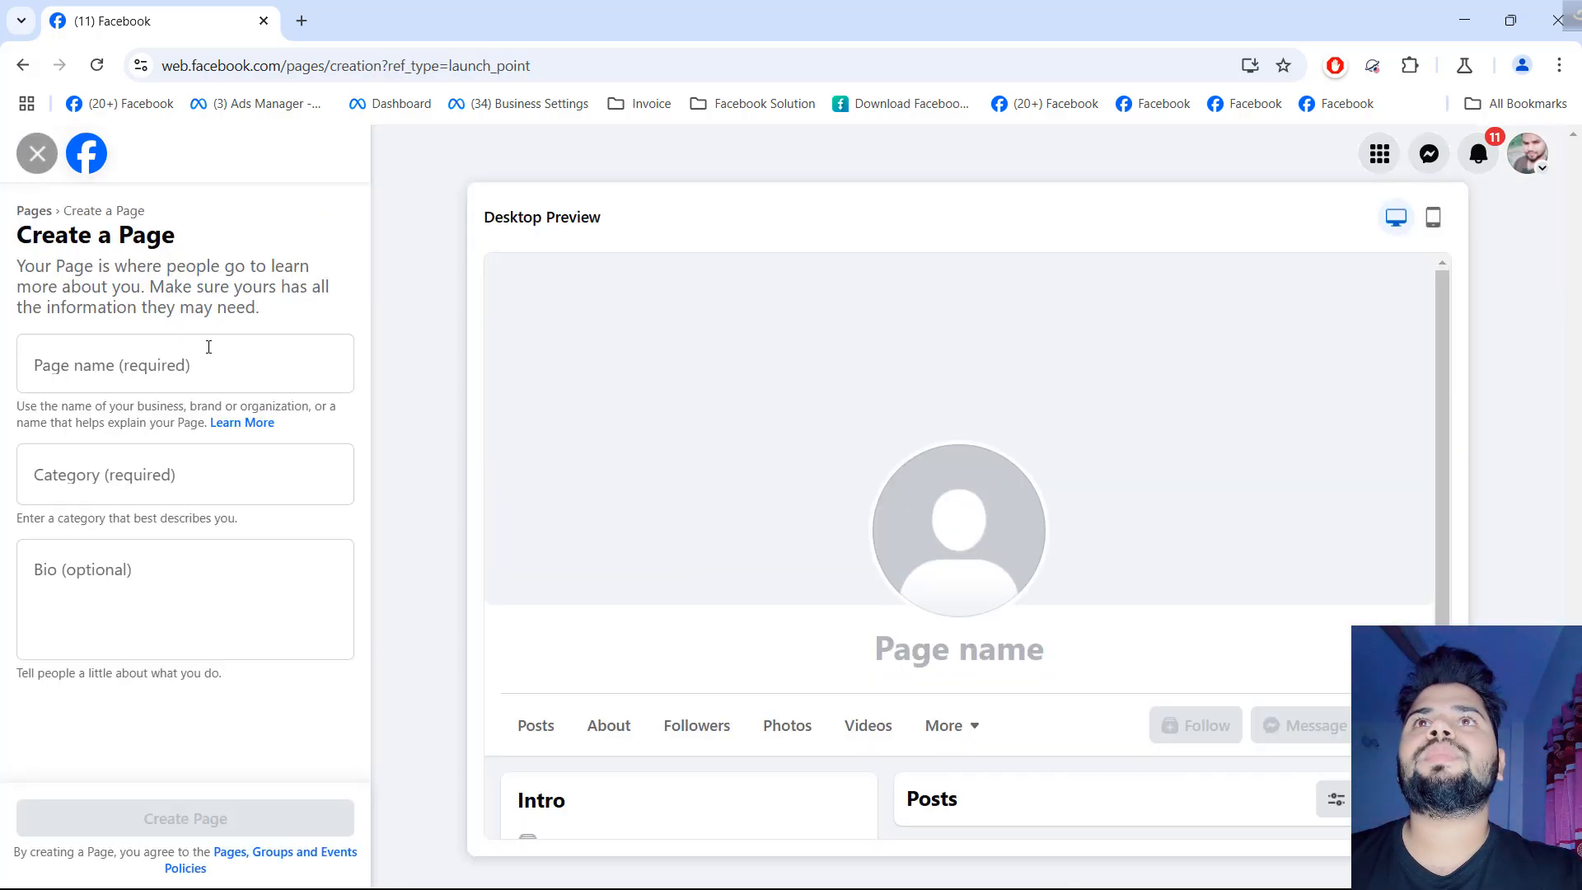
click(212, 362)
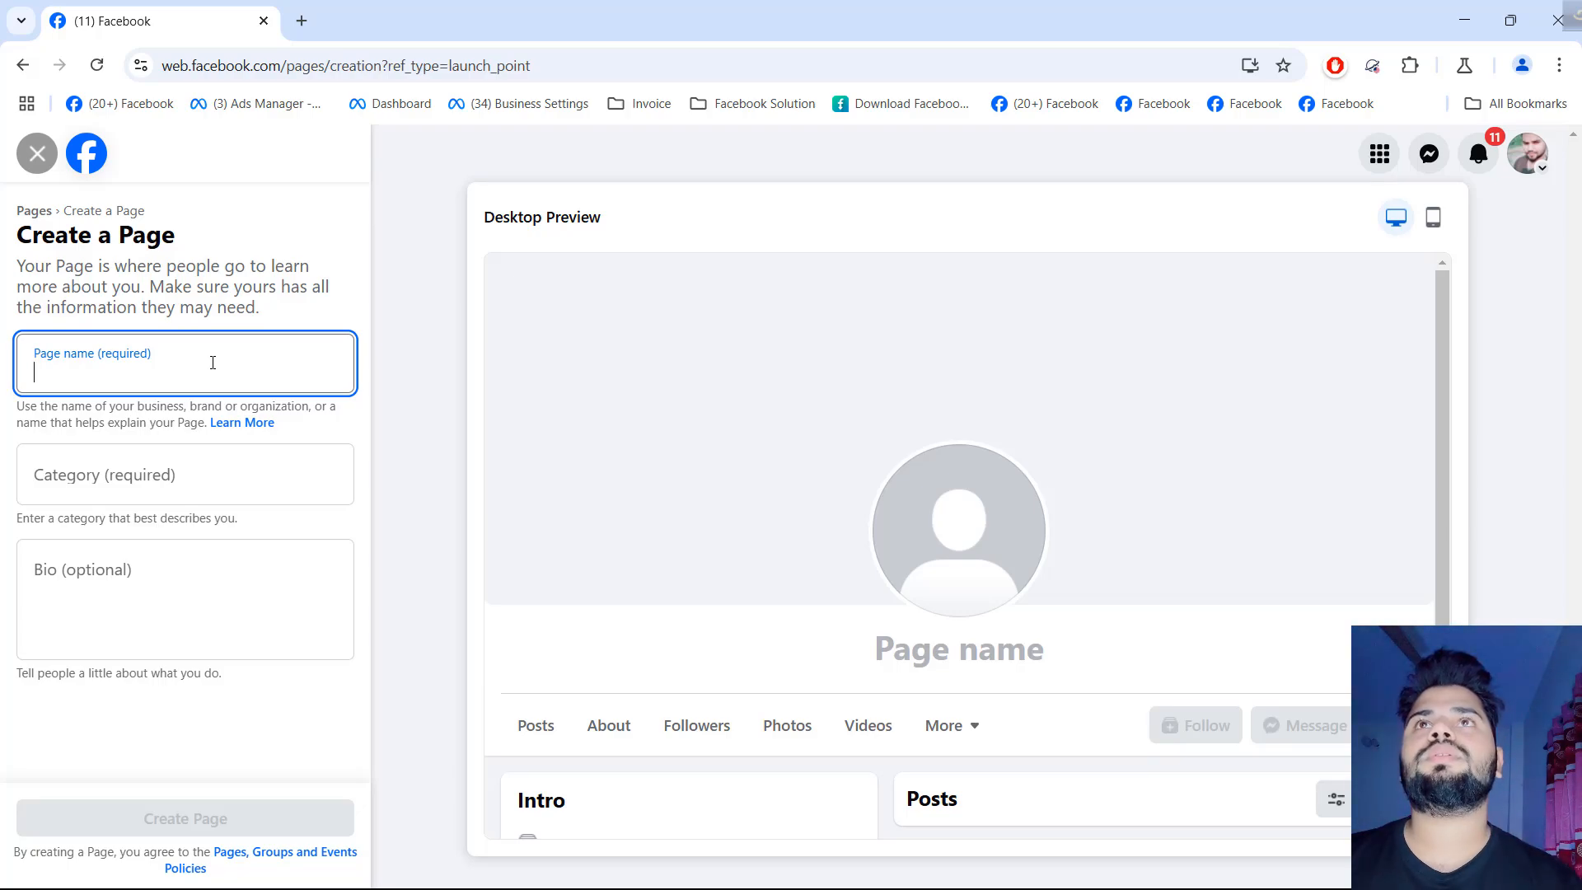
text(Example)
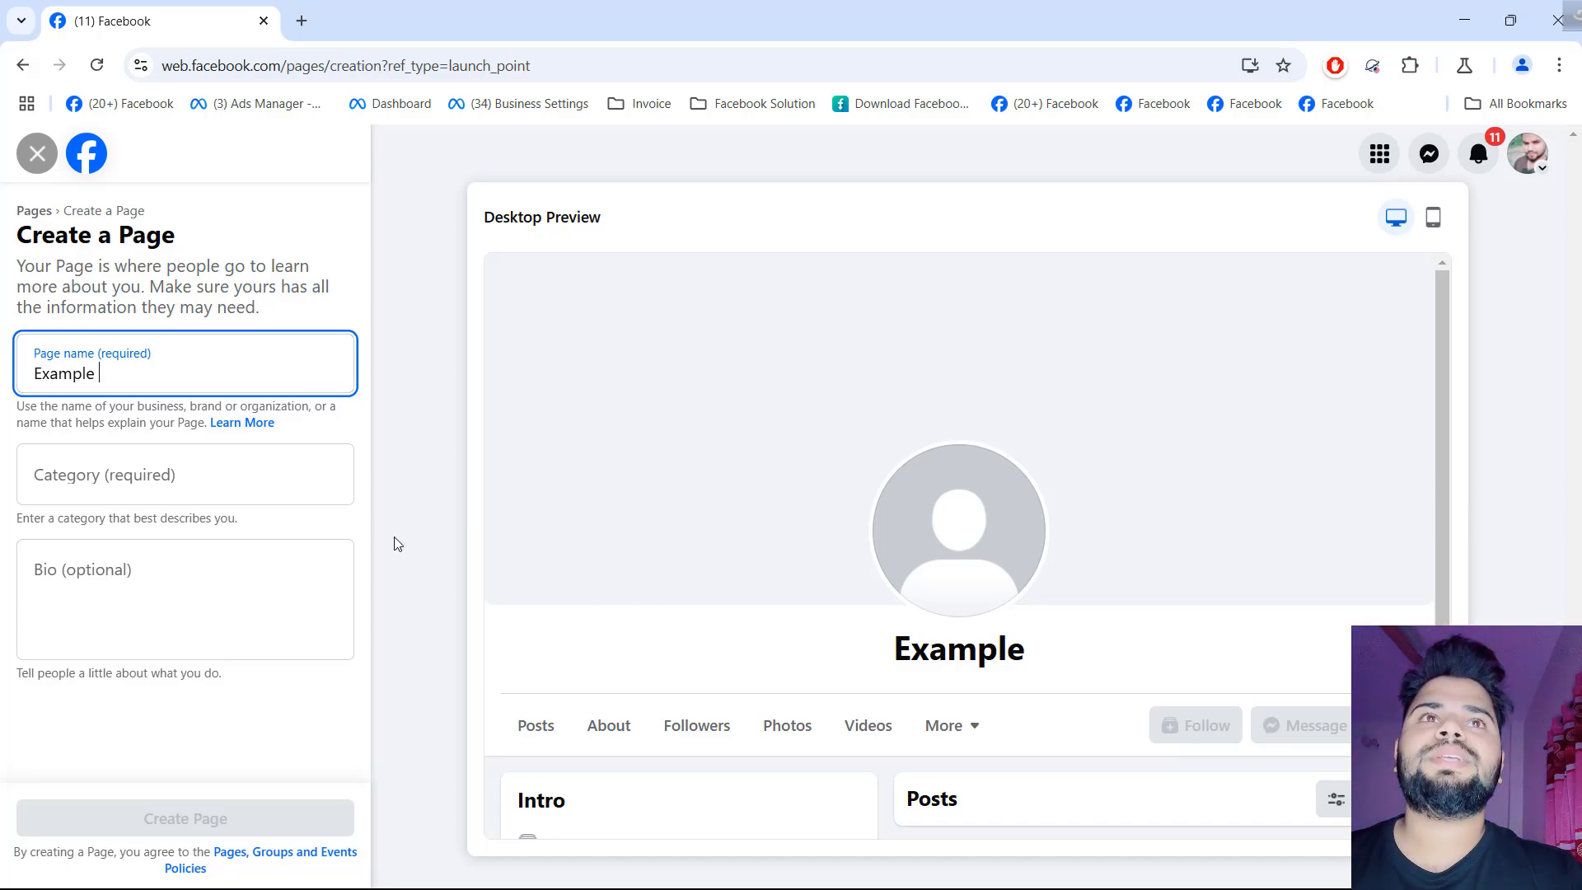
- Set the new Page's category to Business Center
click(208, 487)
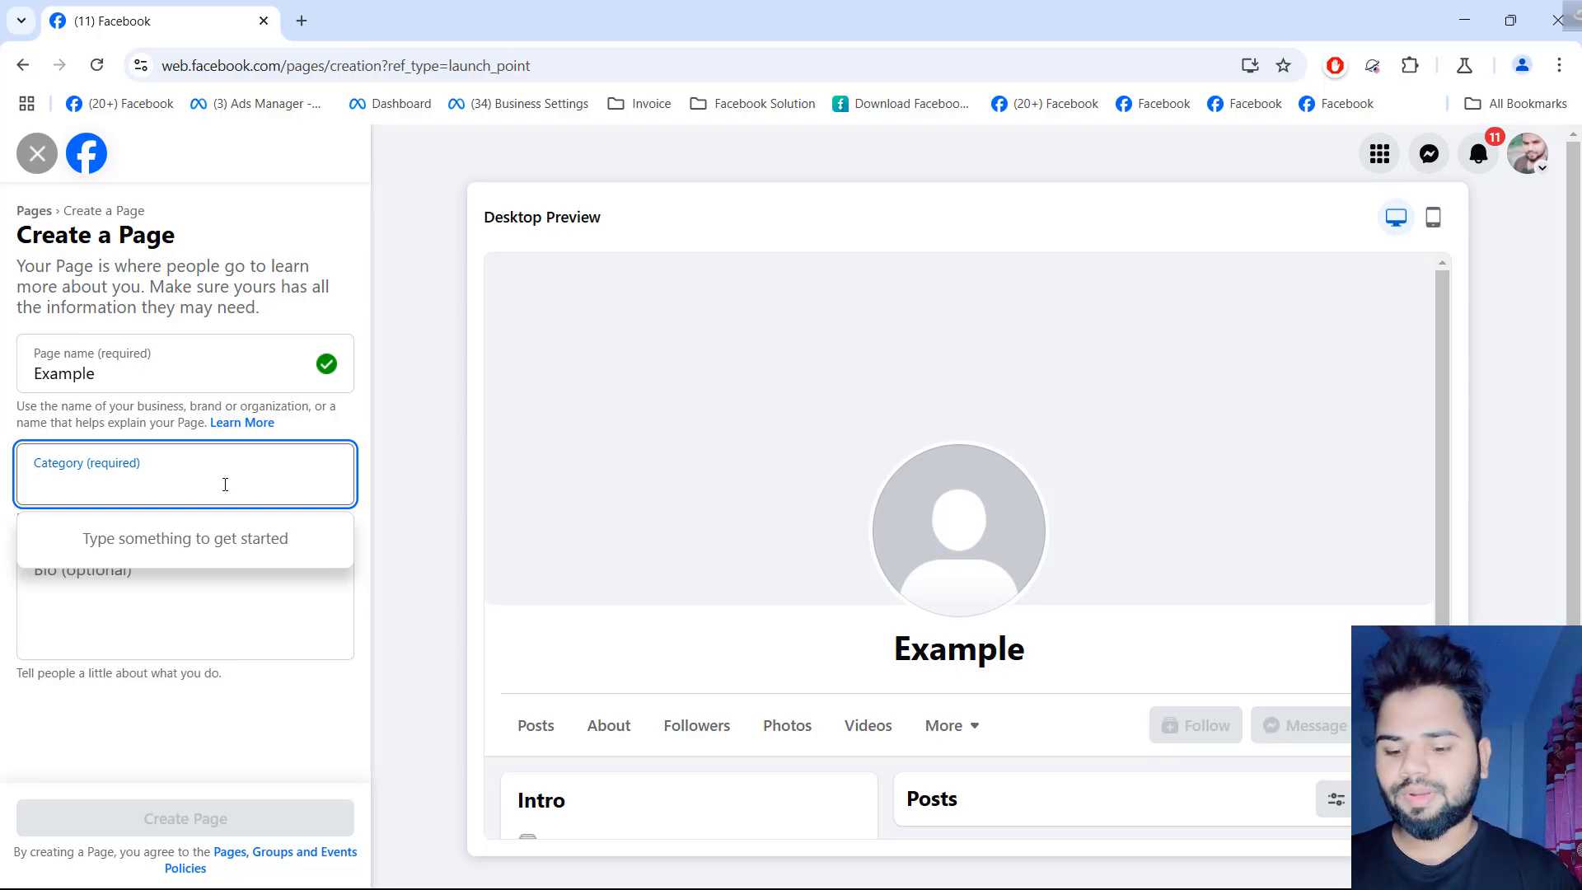
text(bu)
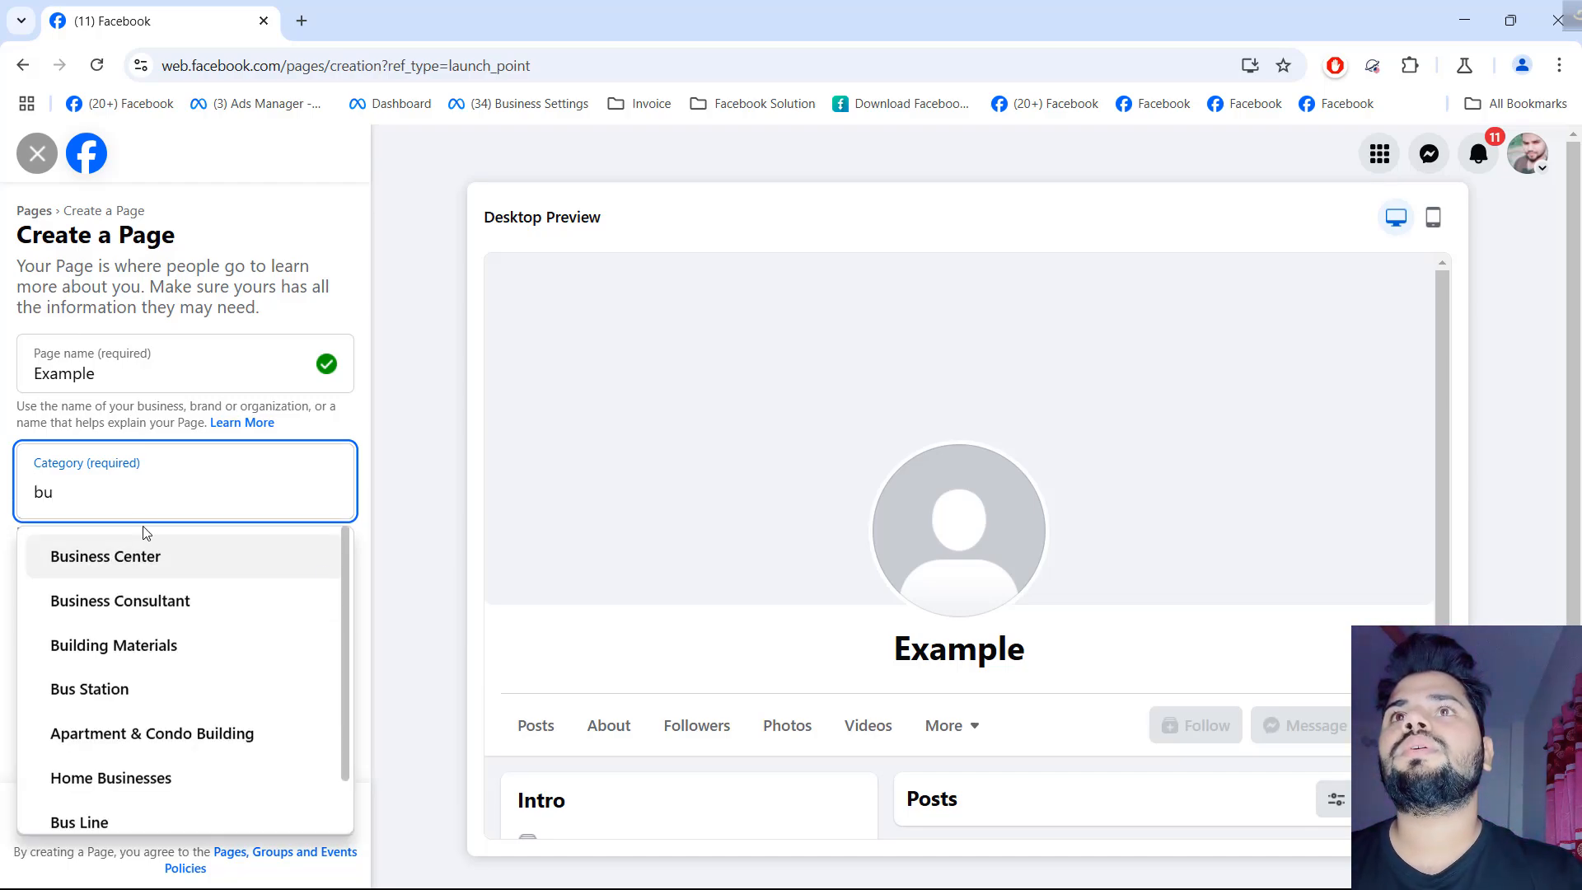
scroll(212, 708, down, 2)
scroll(203, 659, up, 1)
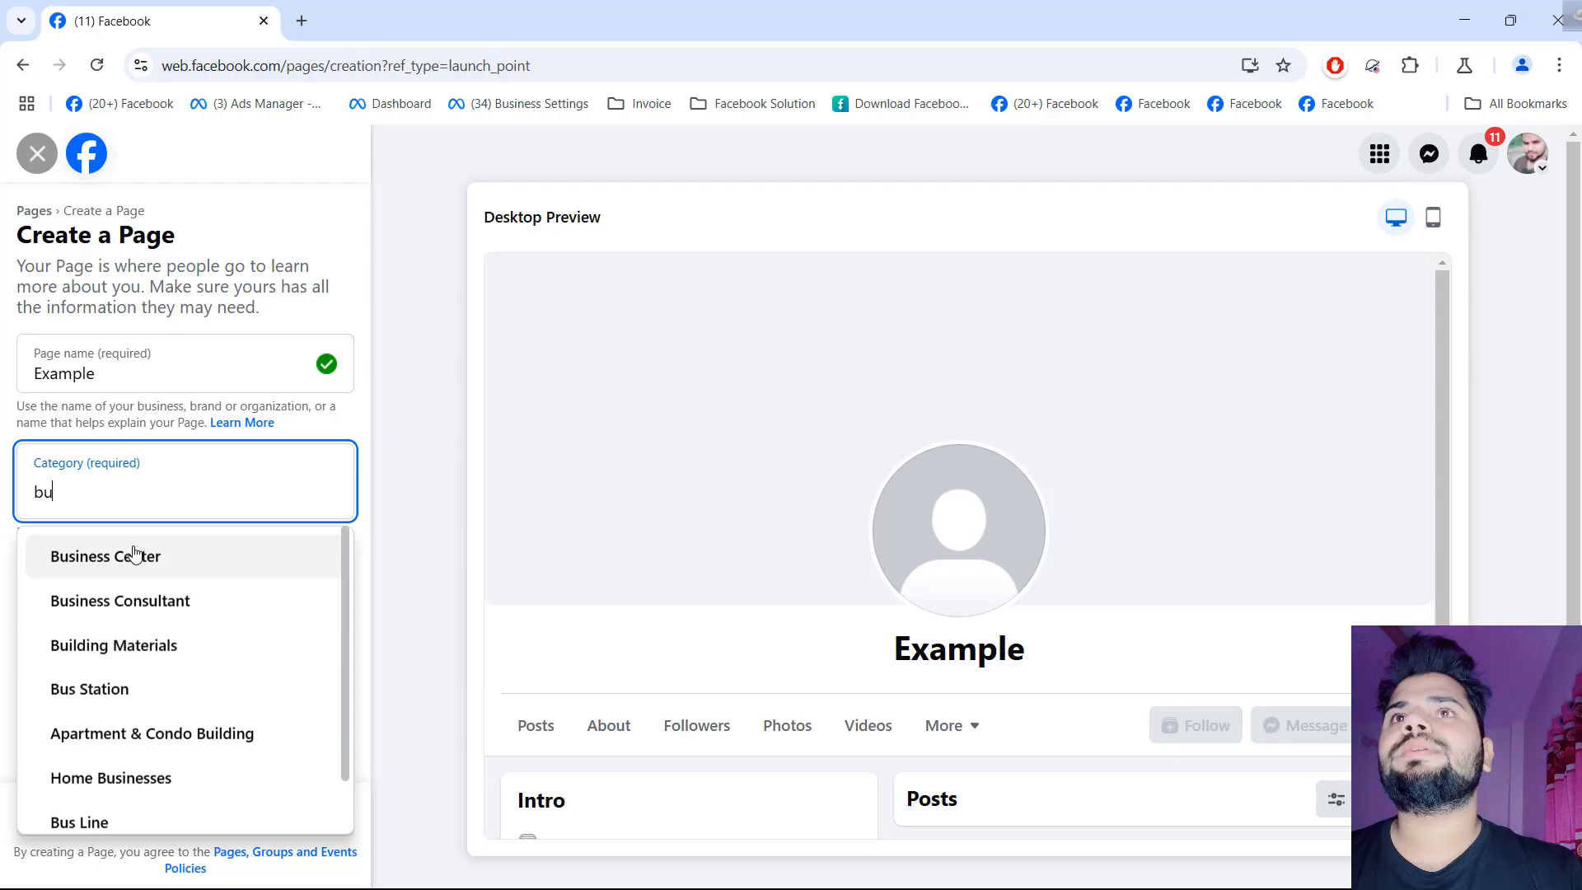
click(180, 565)
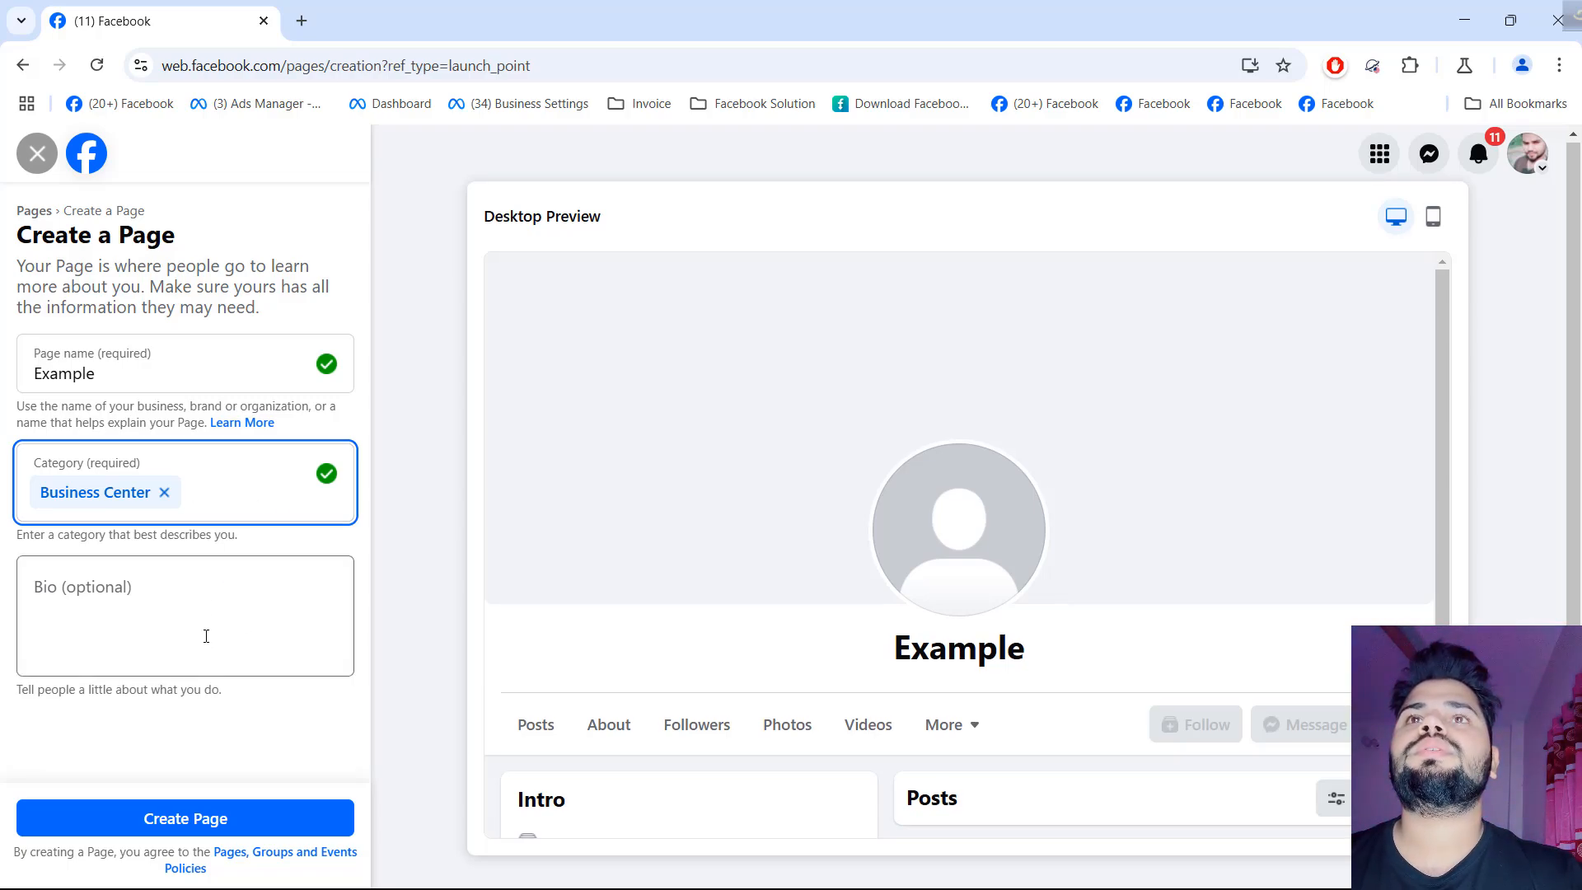
- Fill in the new Page's bio with "This is official Example page"
click(206, 595)
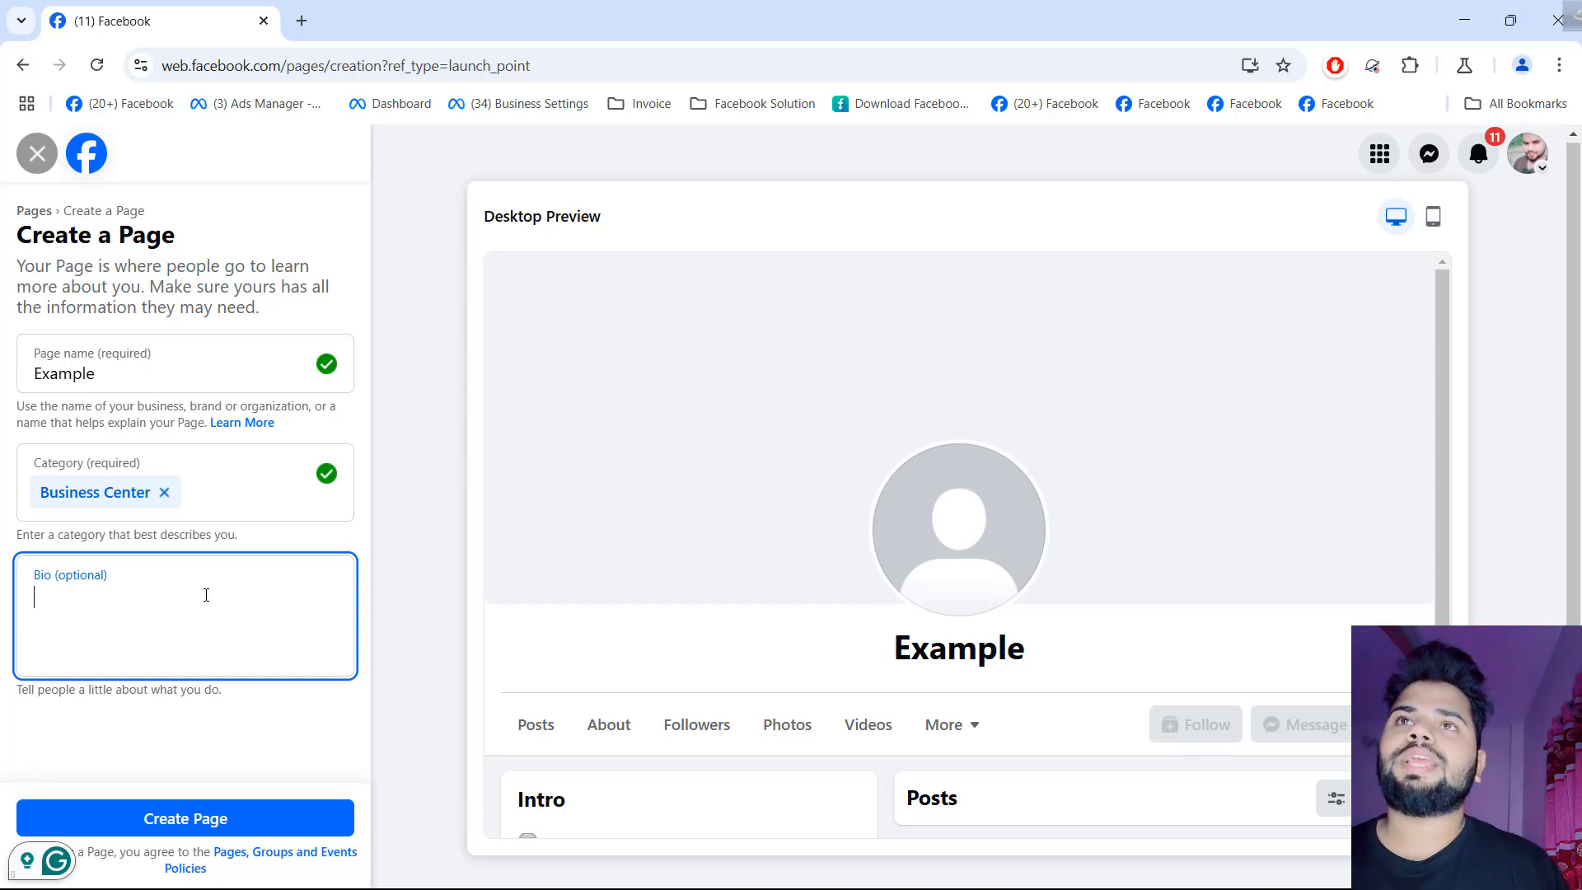
text(This i s)
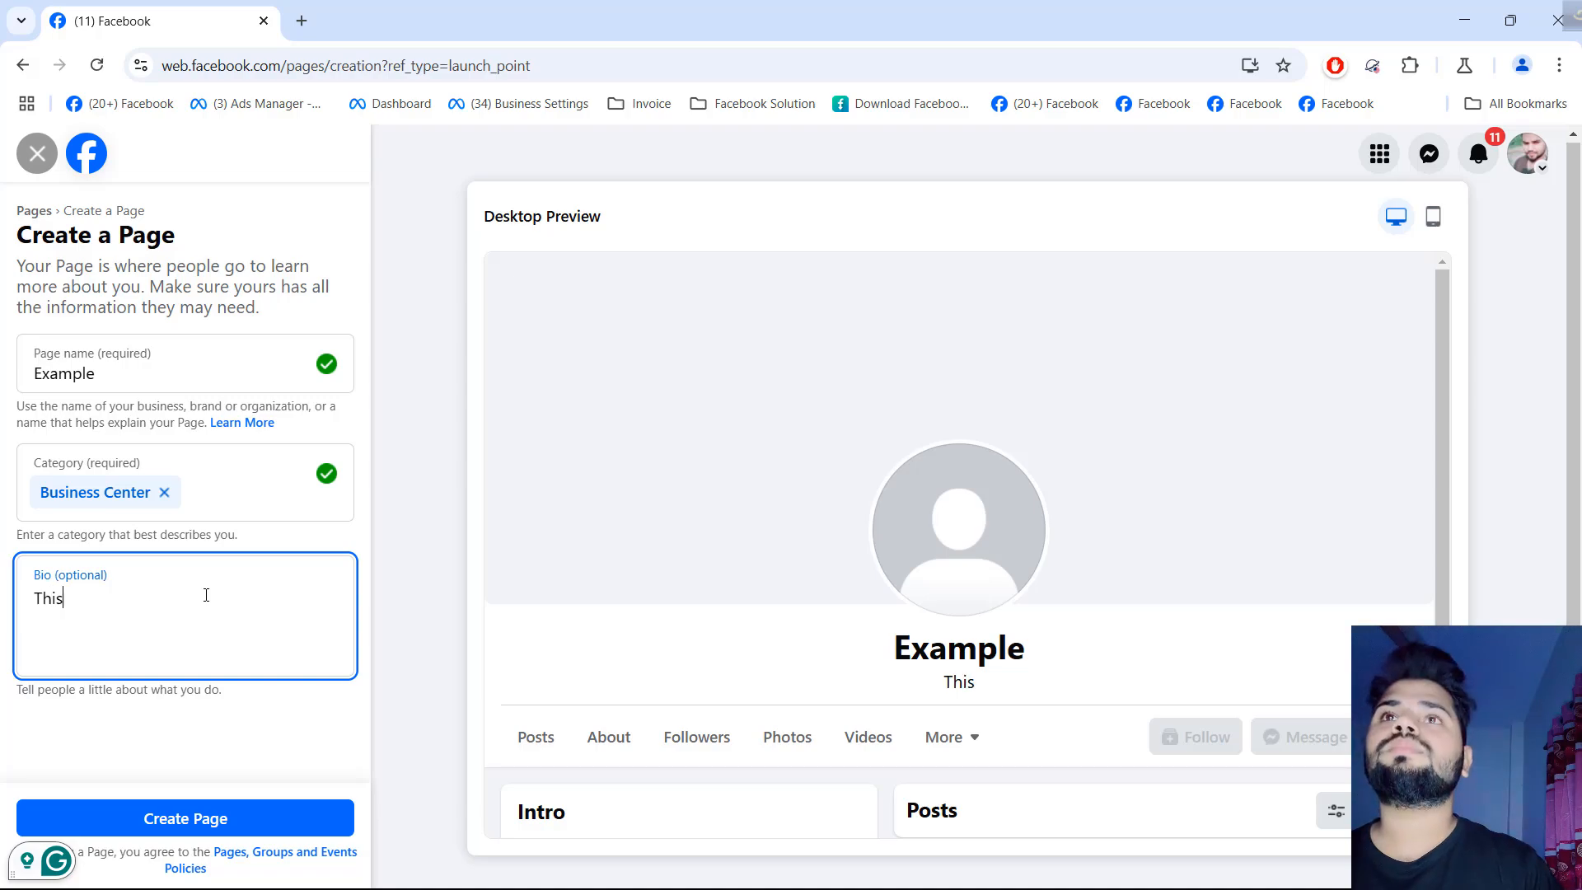
key(BackSpace)
key(BackSpace)
text(s o)
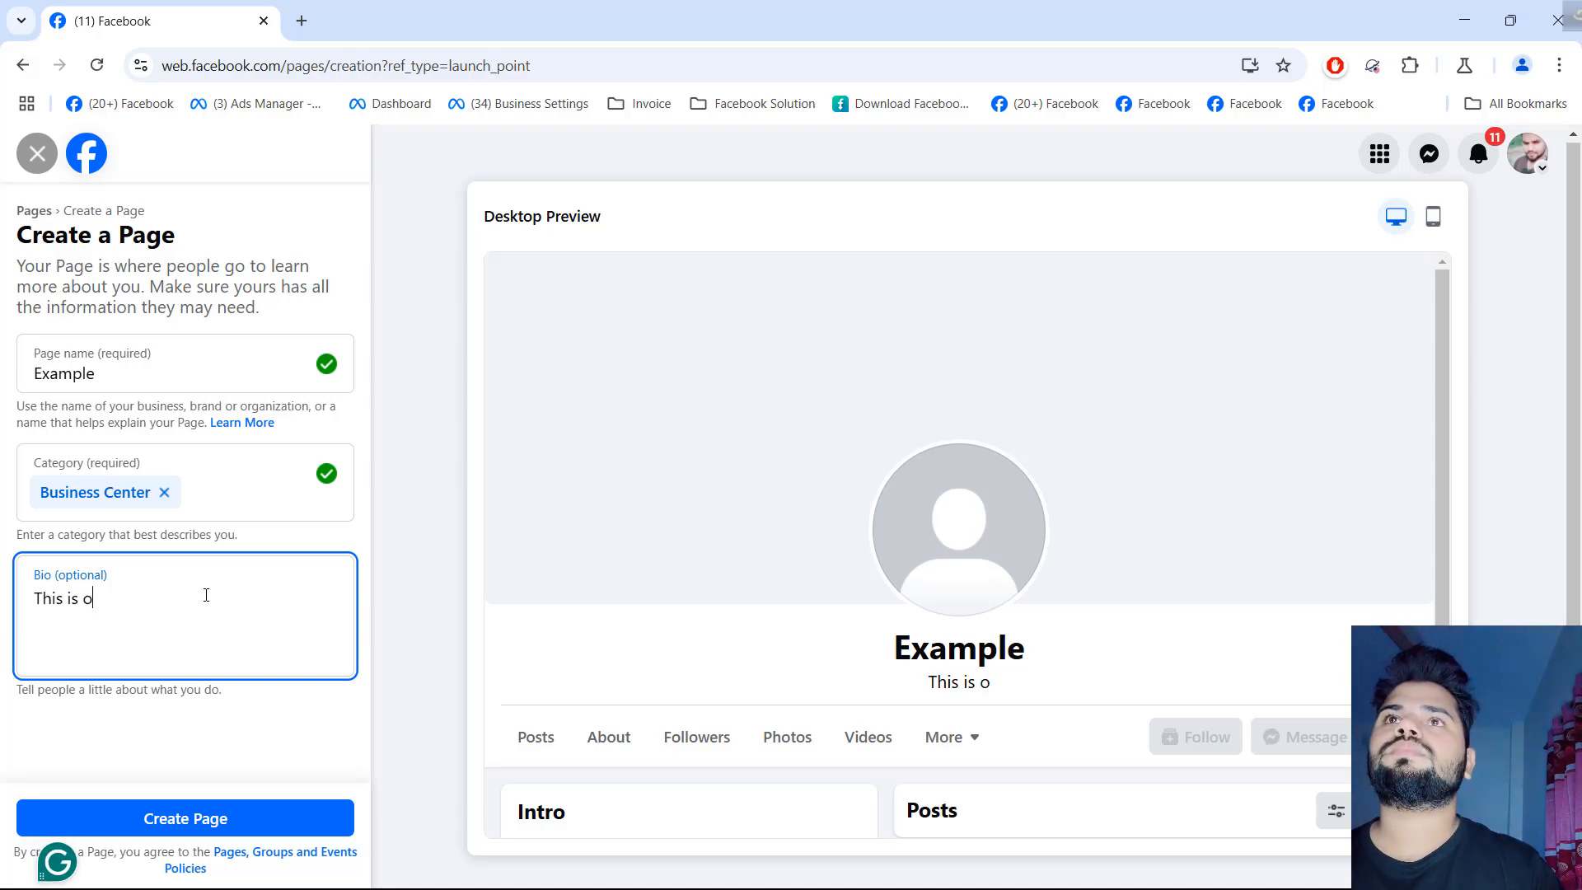
text(fficial)
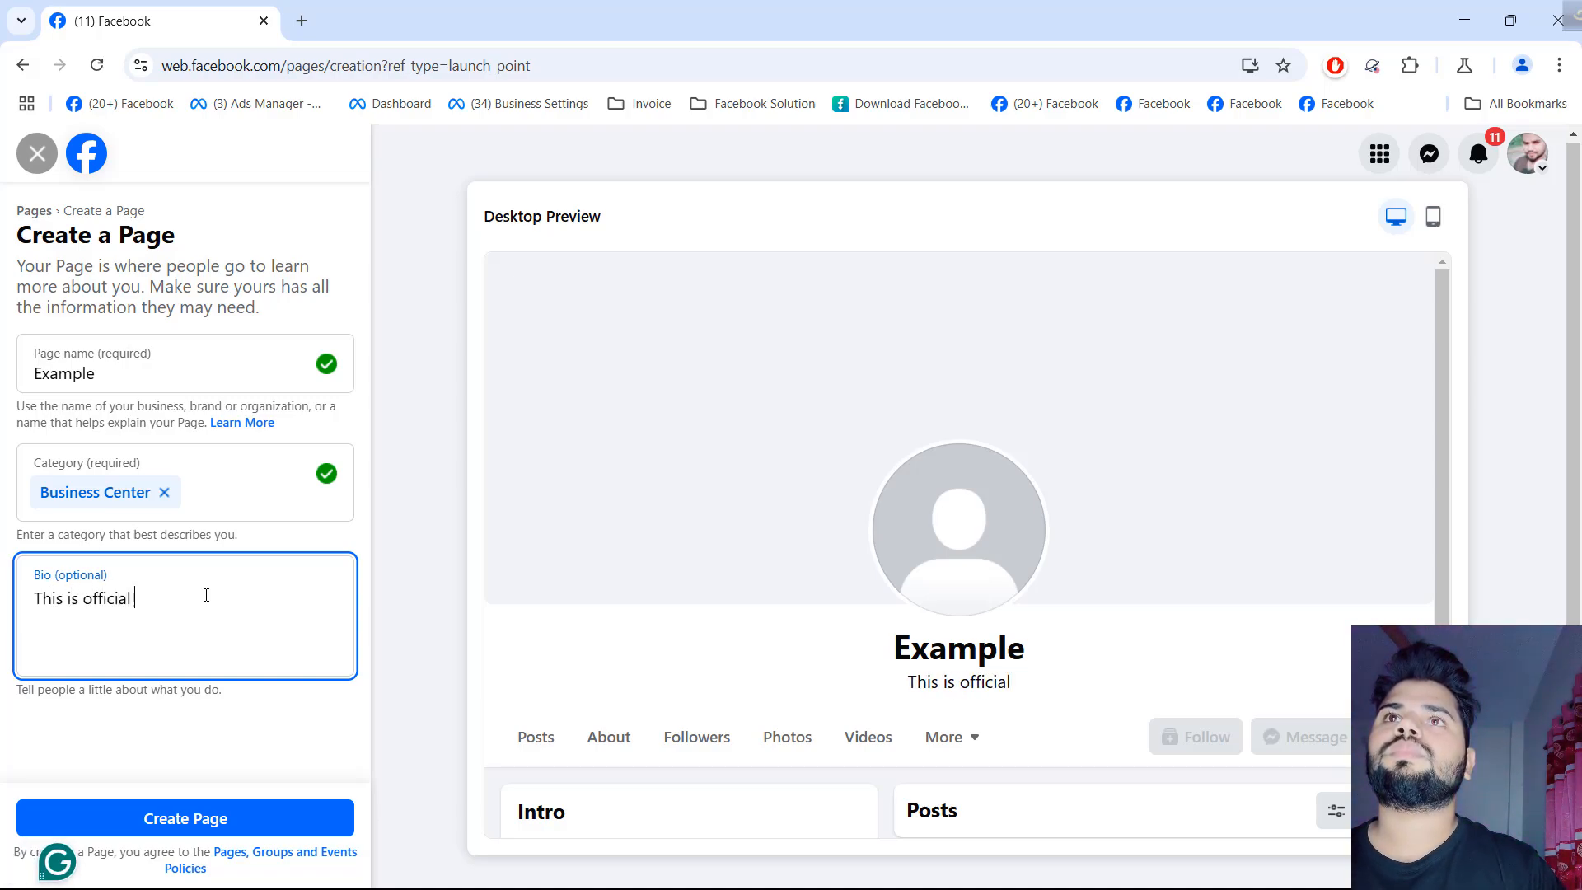
text( Exa)
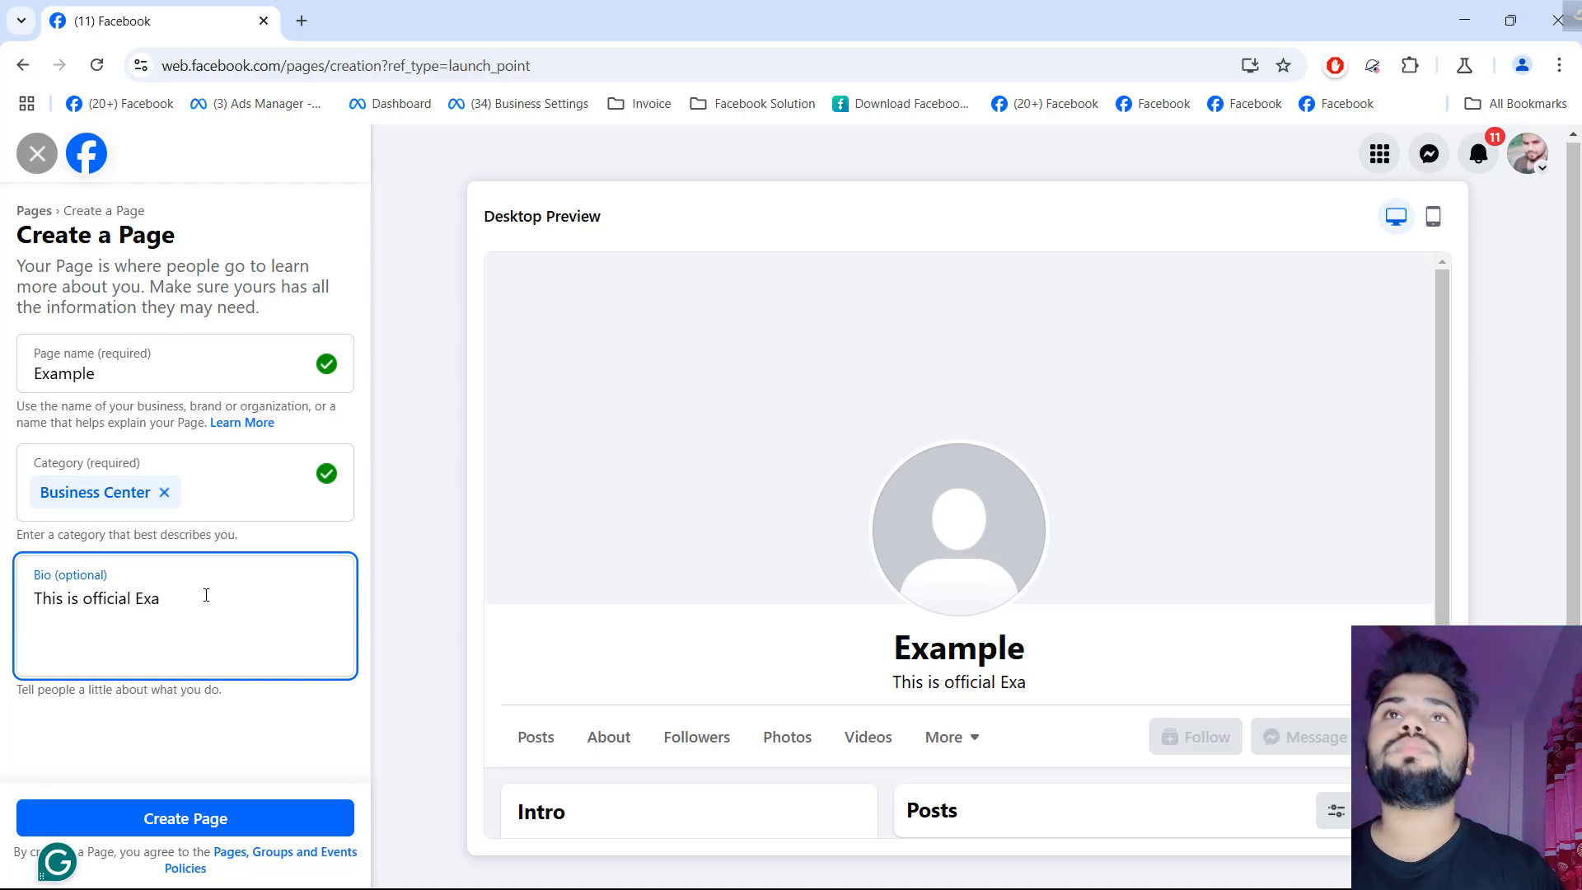
text(mple)
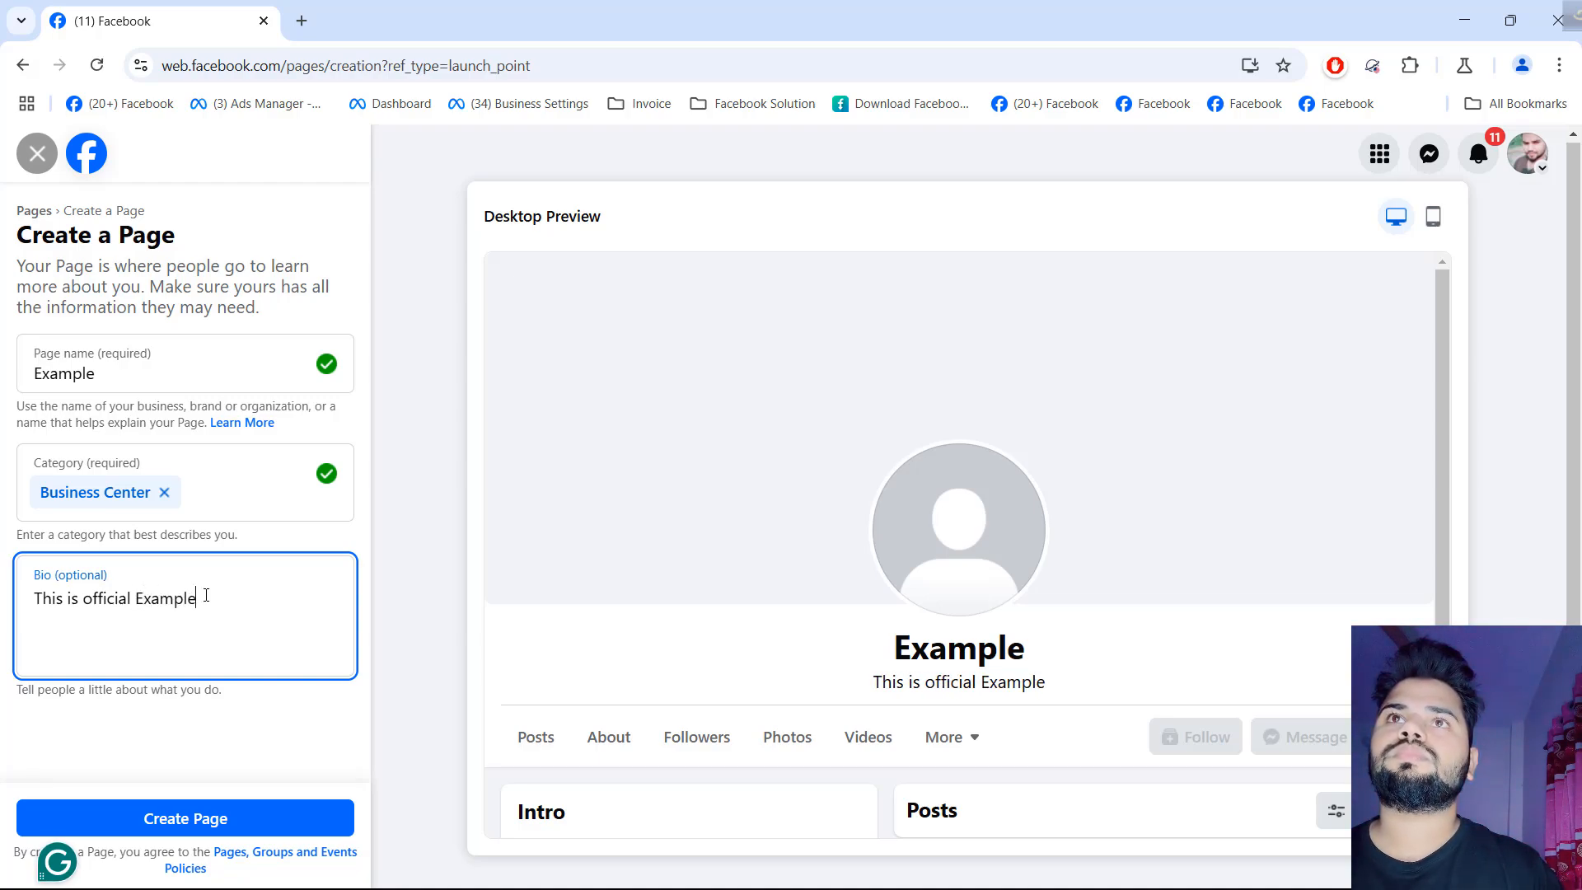
text( page)
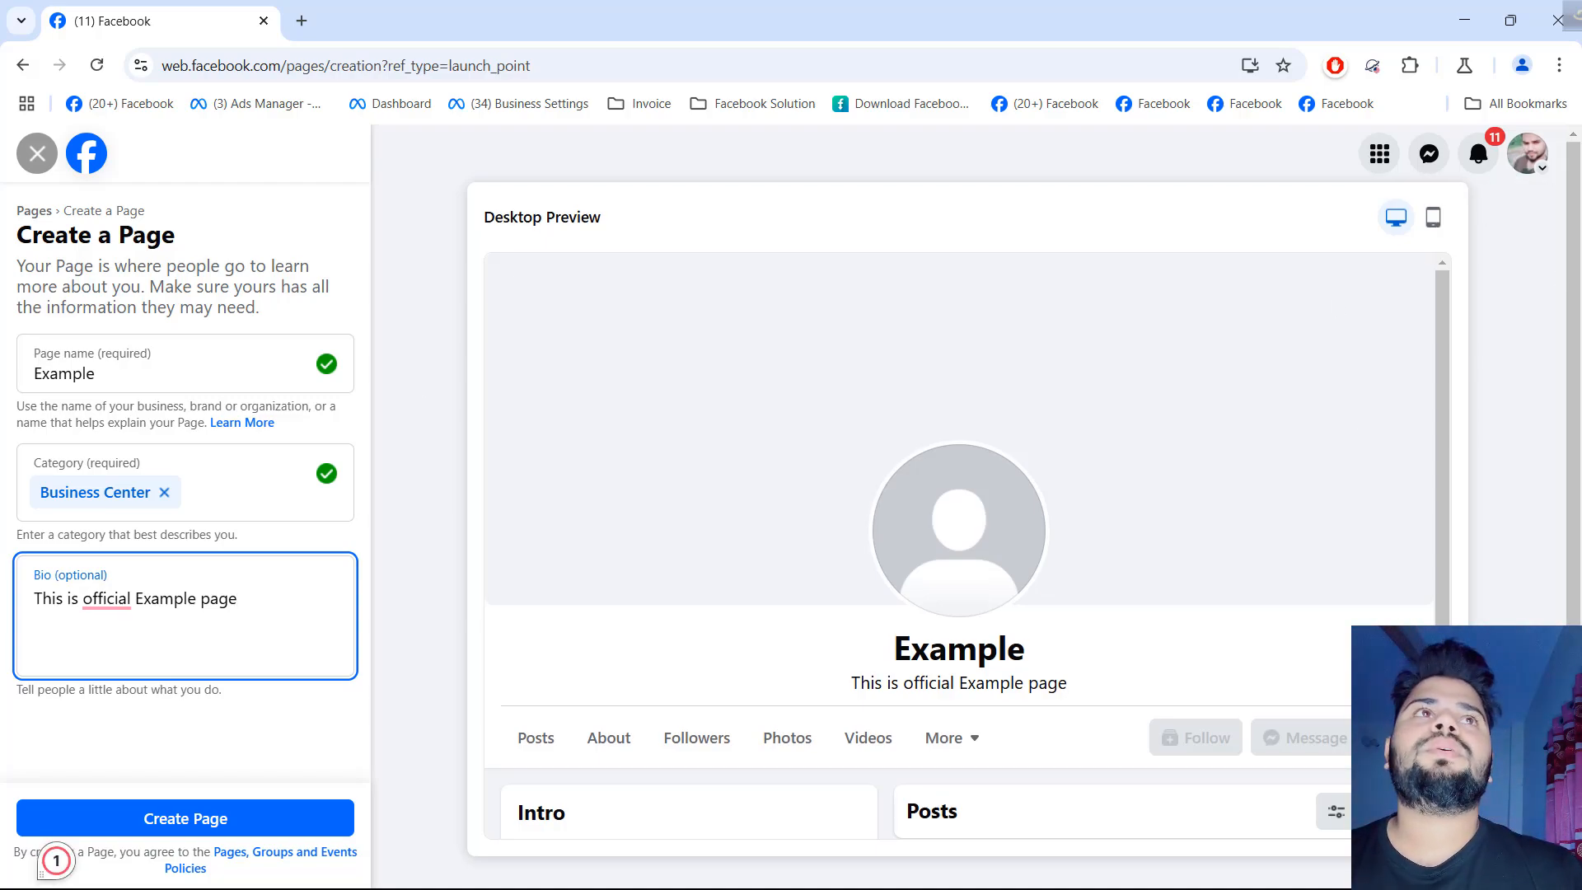
- Switch to the I Hate IOS Page profile and open its Page
click(1529, 164)
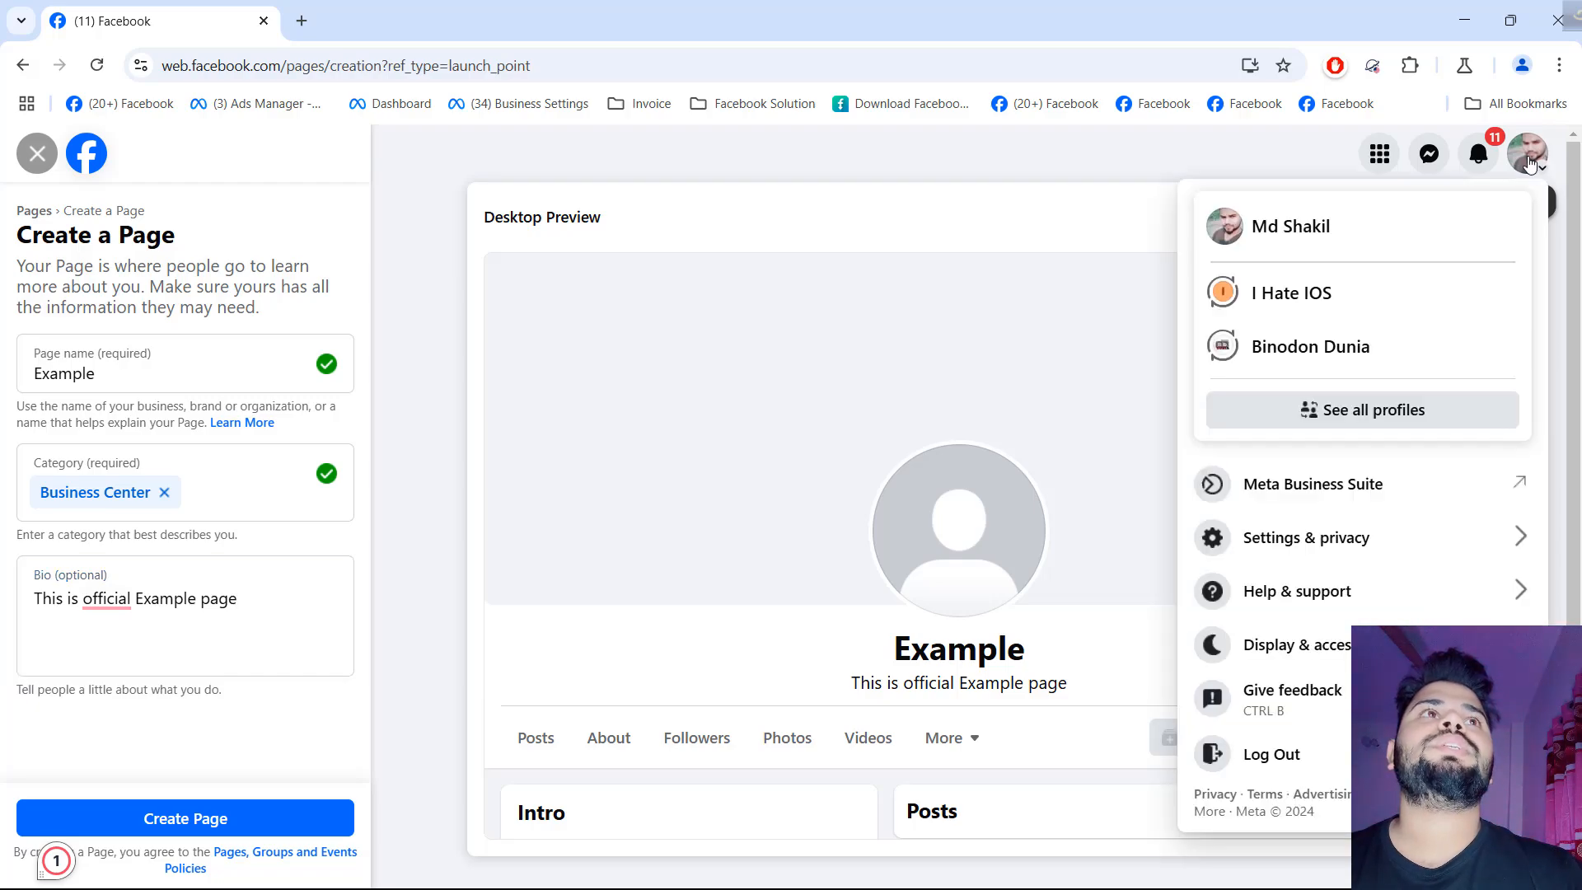
click(1203, 302)
click(880, 202)
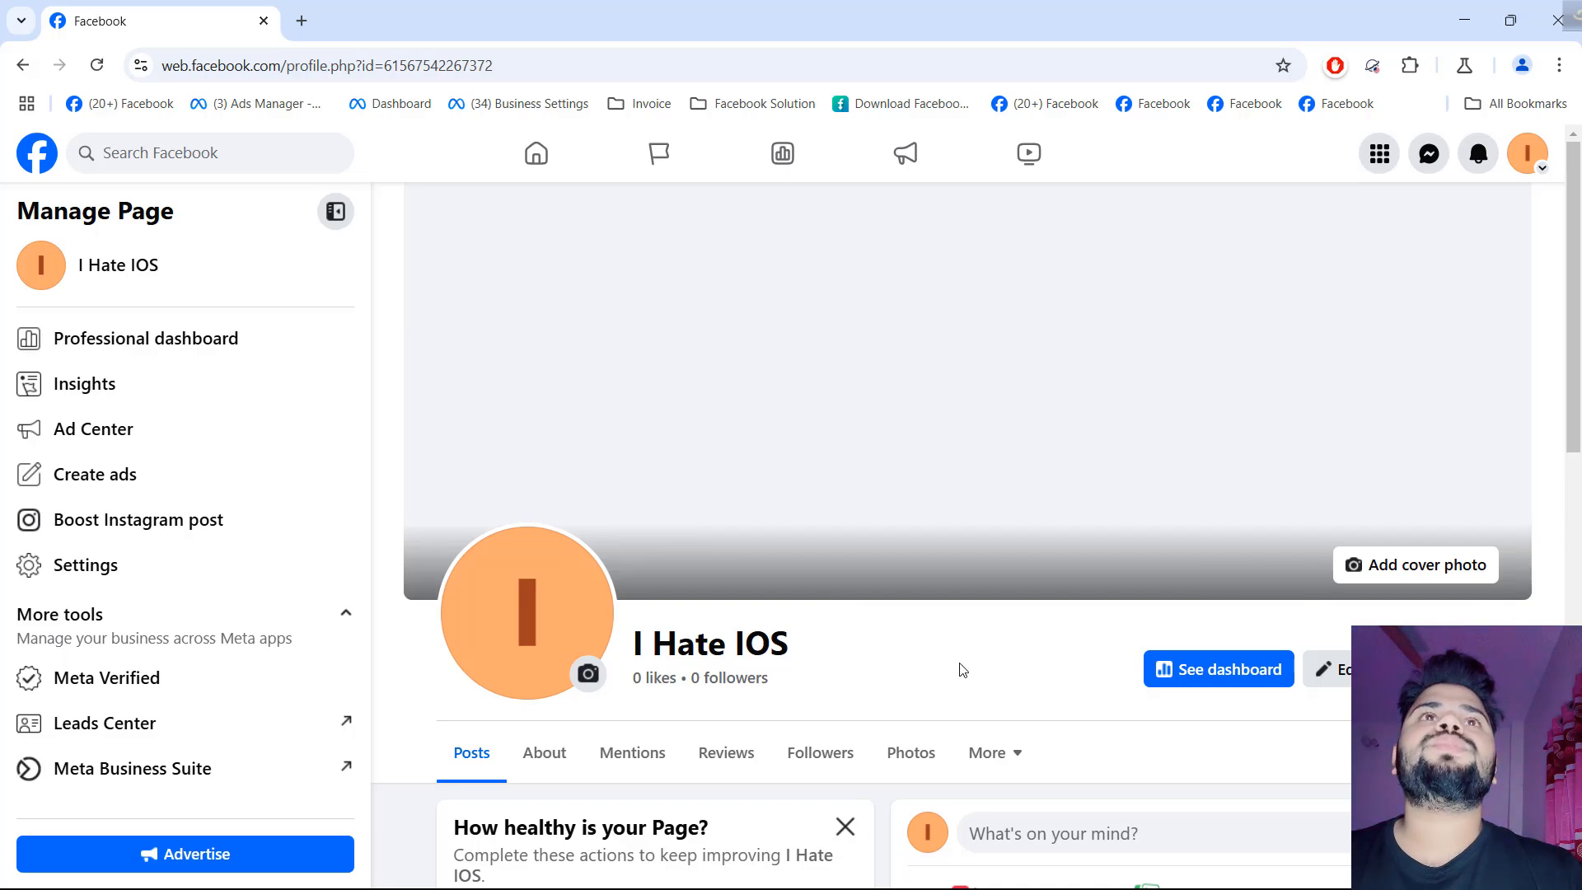
- Examine the rating entry in the Page's Intro and its setting in the intro details, then close the details
scroll(988, 629, down, 10)
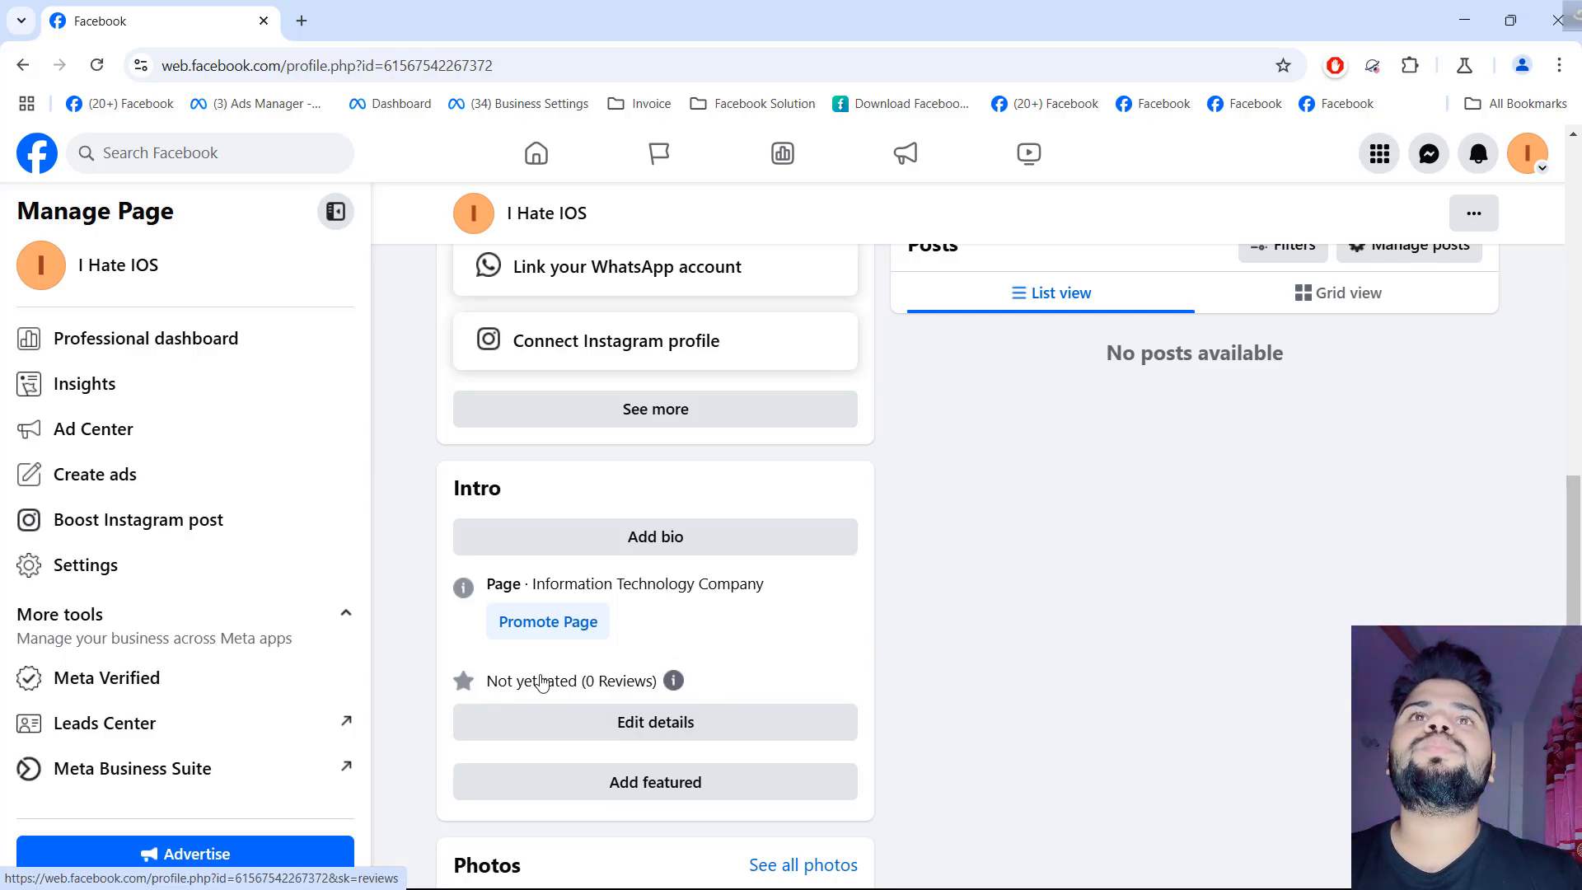
scroll(634, 648, down, 1)
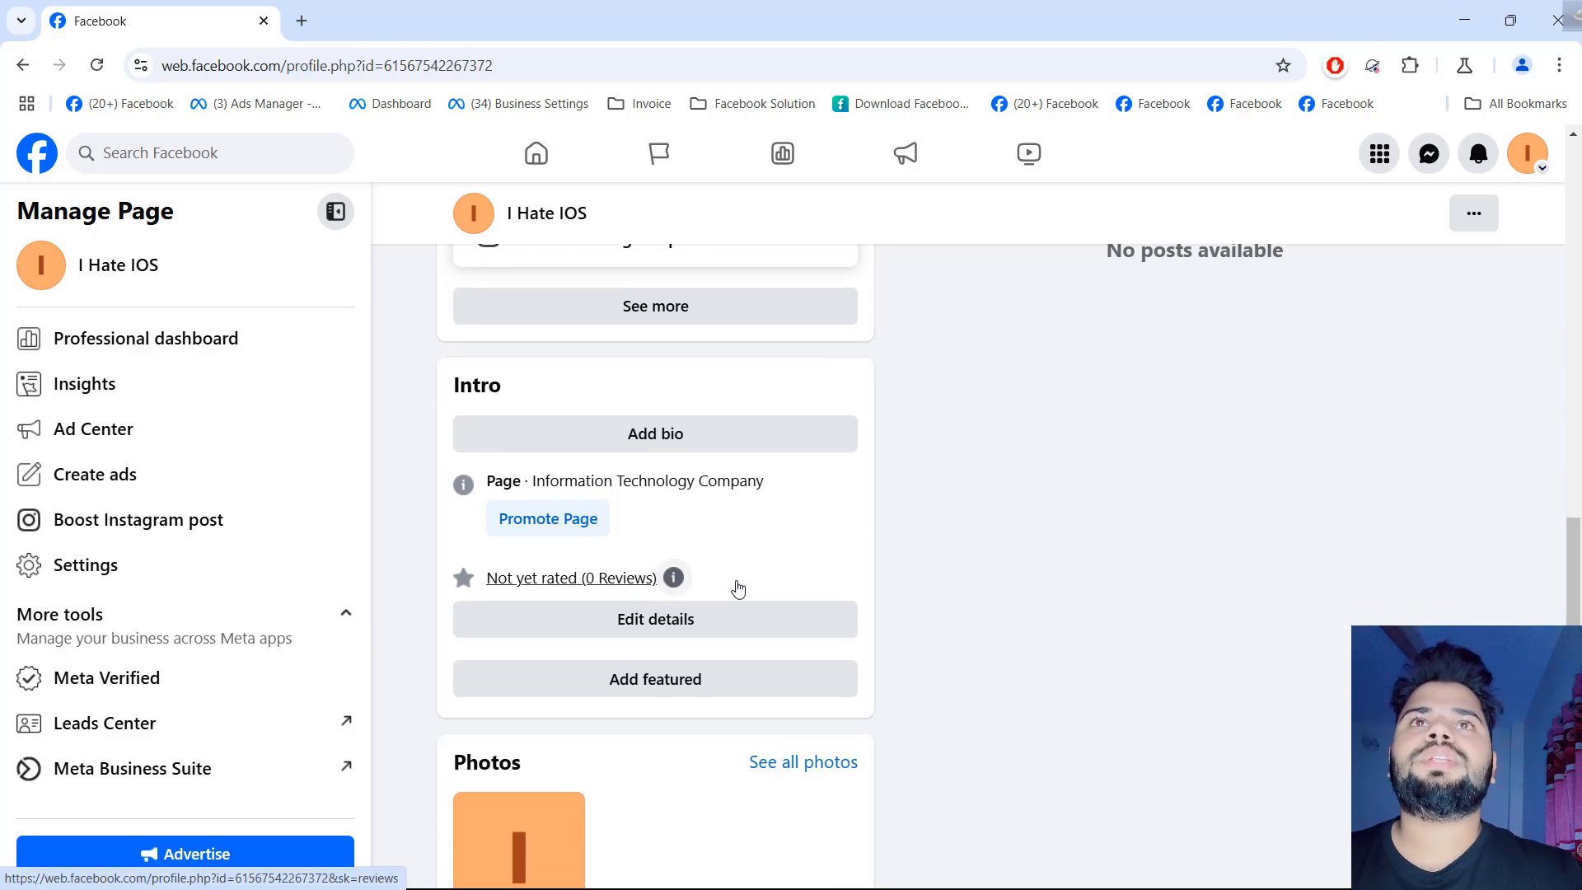
click(684, 627)
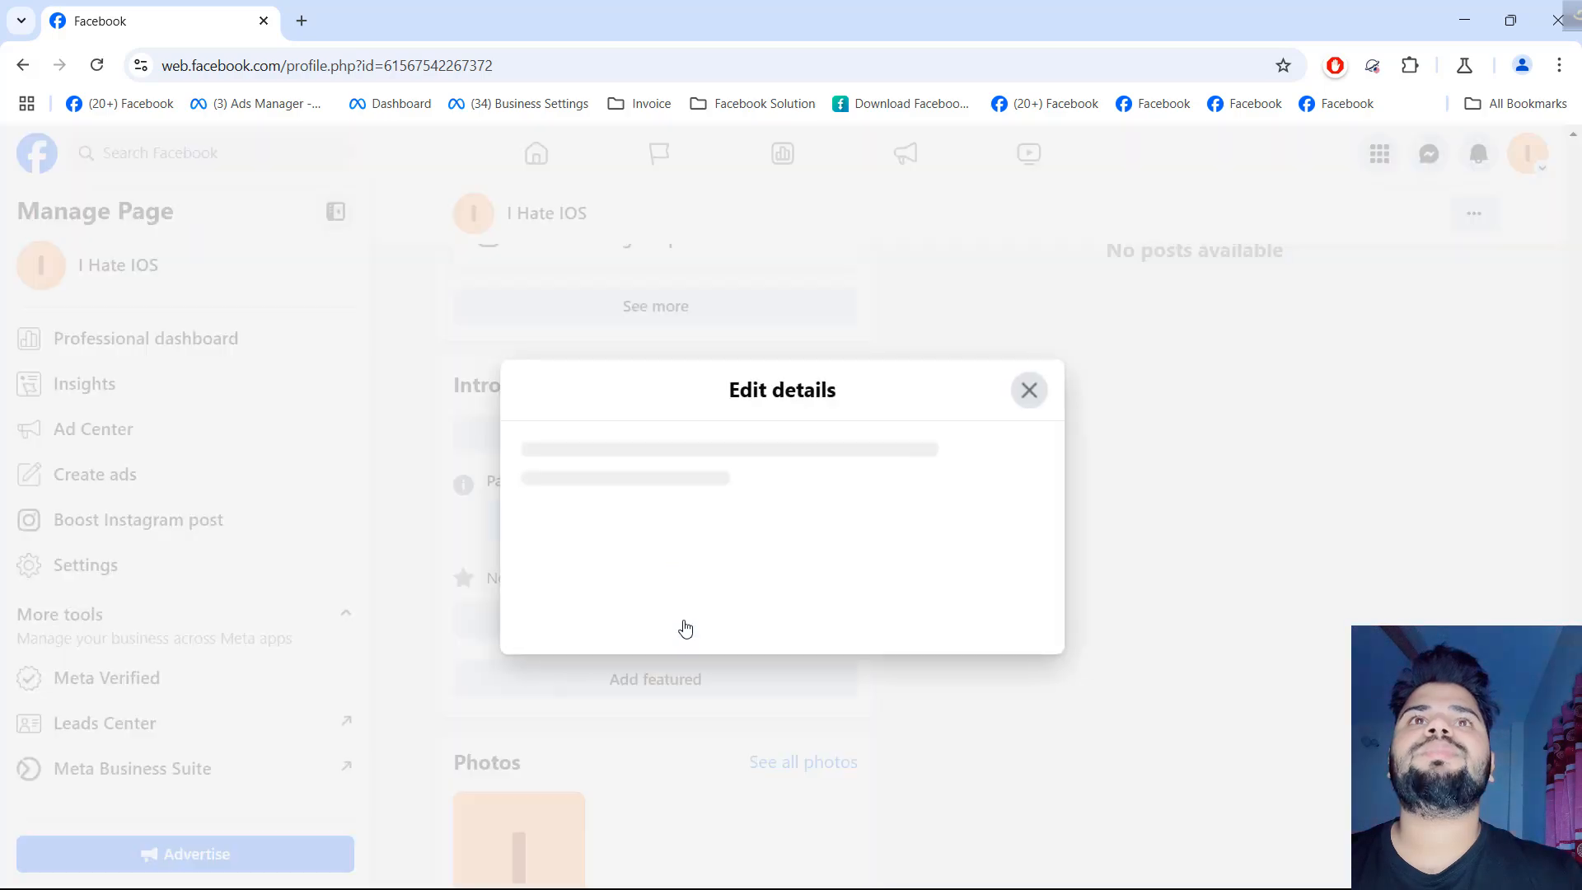
scroll(753, 521, down, 3)
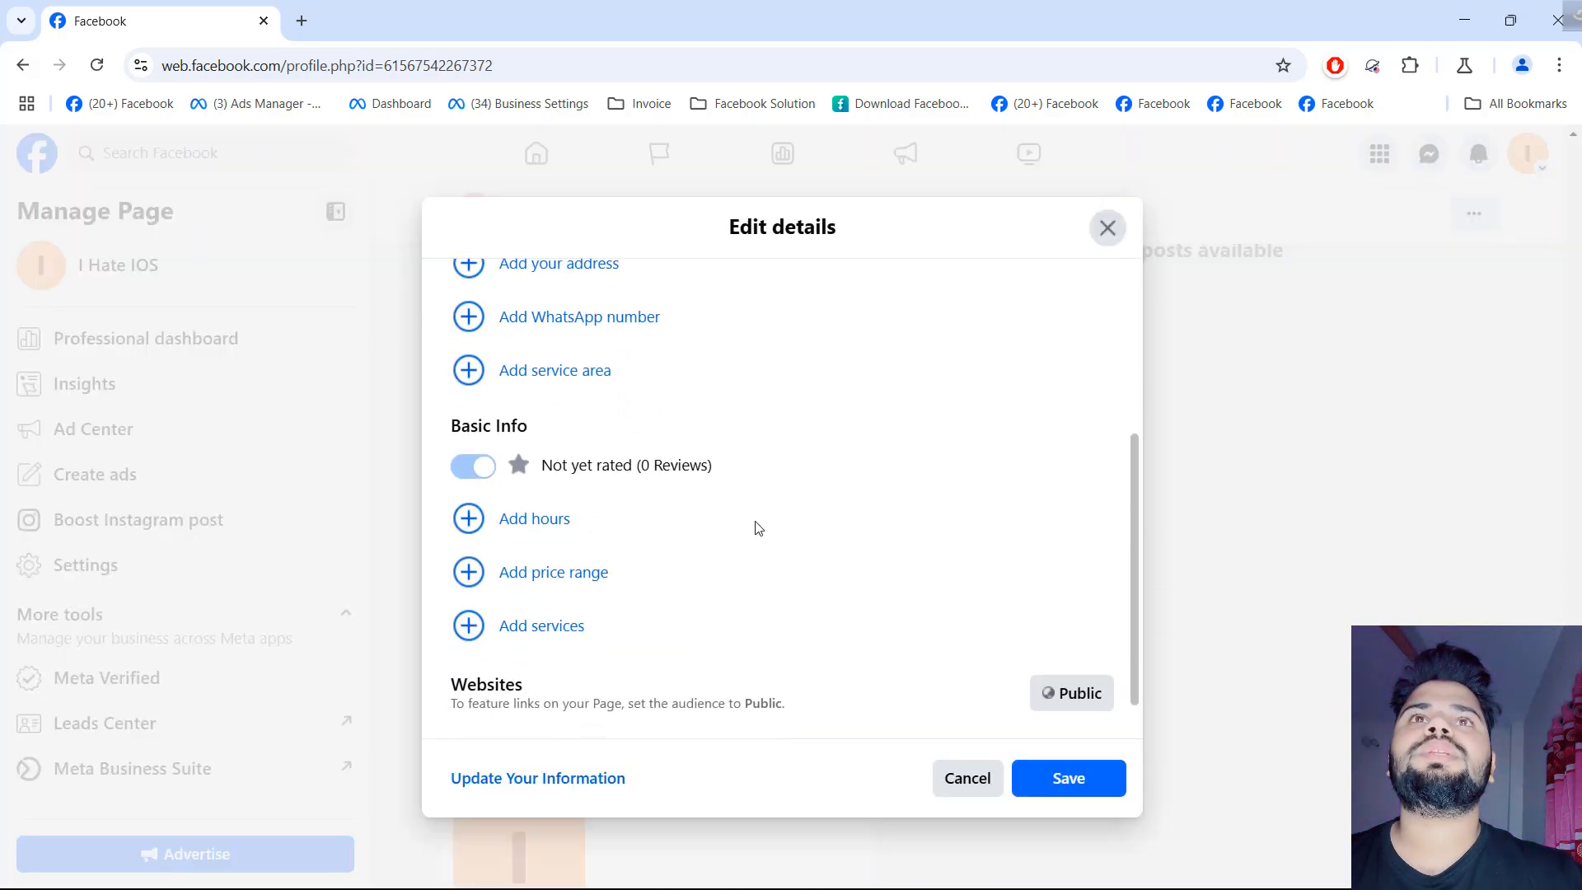
scroll(754, 528, down, 1)
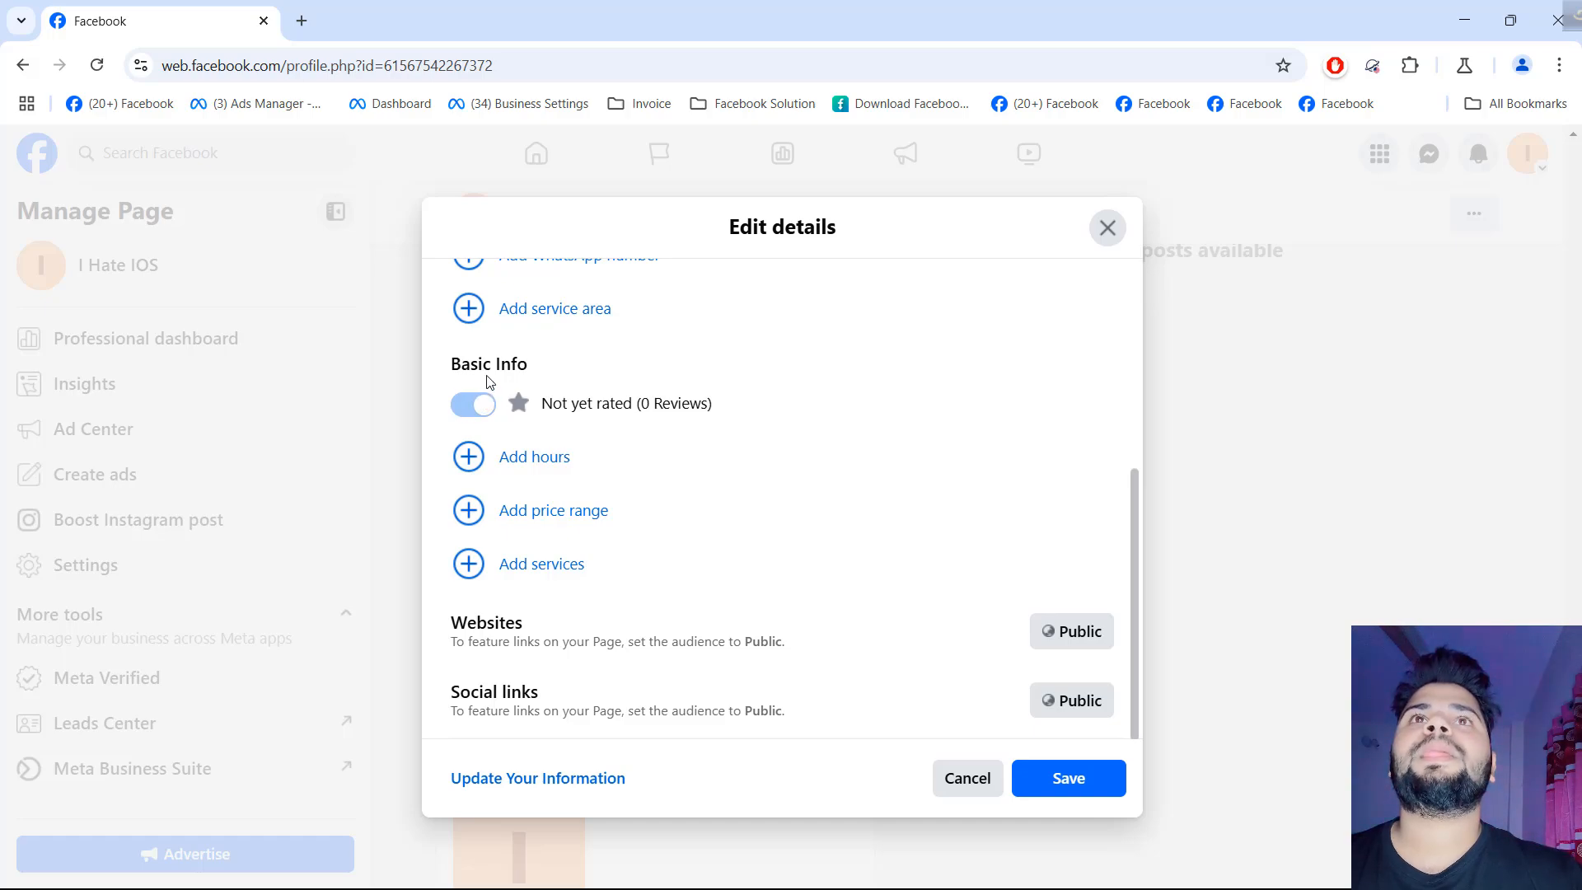
click(1107, 228)
scroll(891, 572, up, 6)
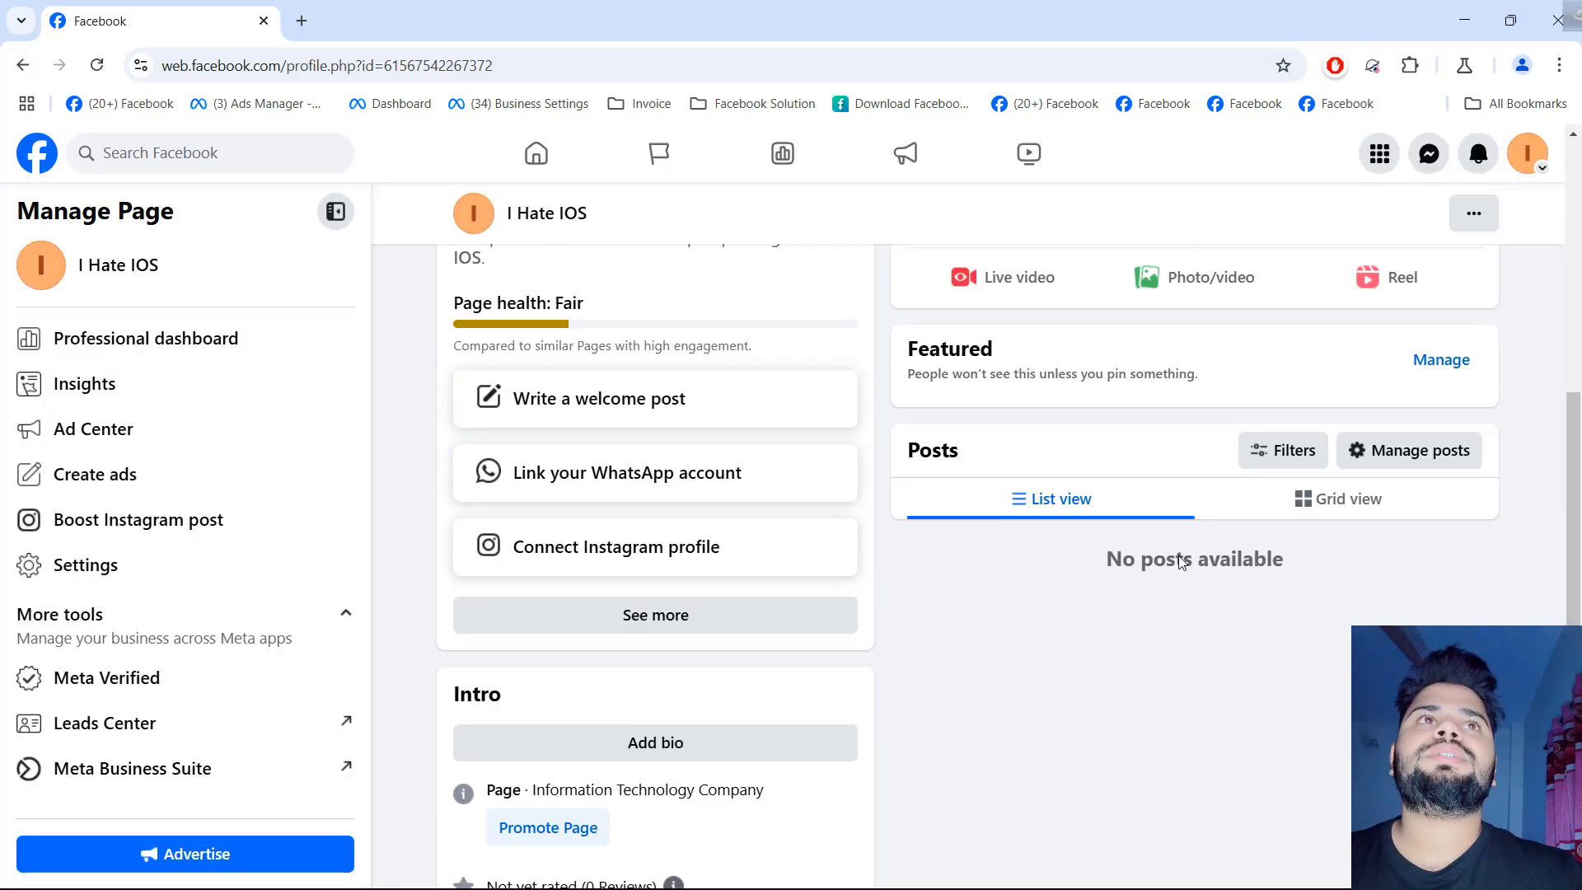
- Open the Page's contact and basic info for updating, starting from the Intro details
scroll(787, 598, down, 5)
scroll(706, 607, down, 3)
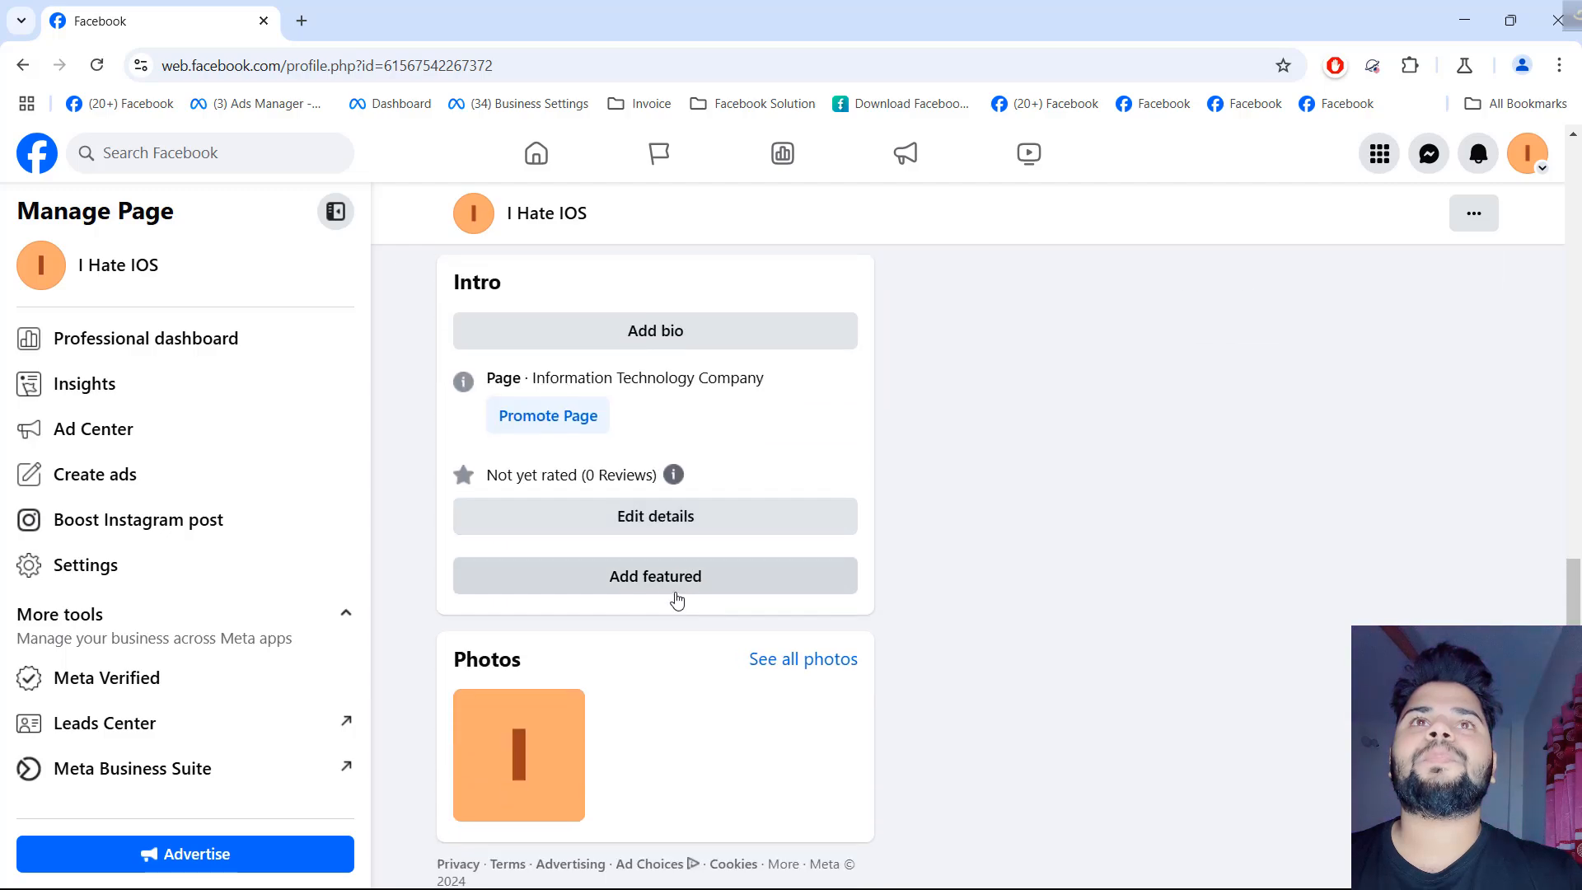
click(676, 535)
scroll(607, 699, down, 5)
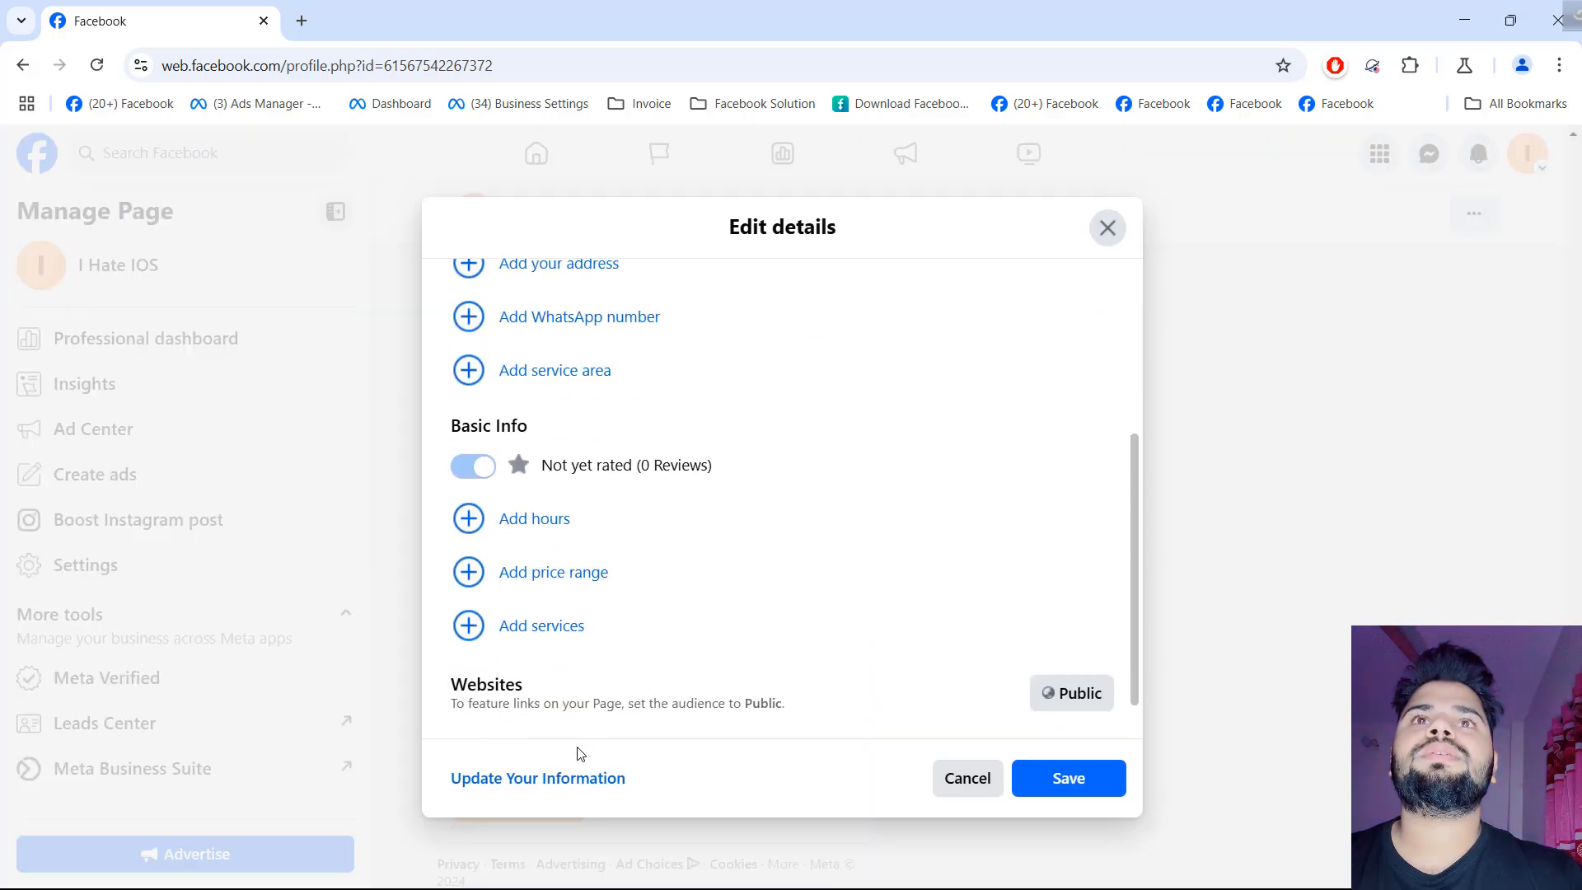
click(576, 773)
scroll(858, 511, down, 7)
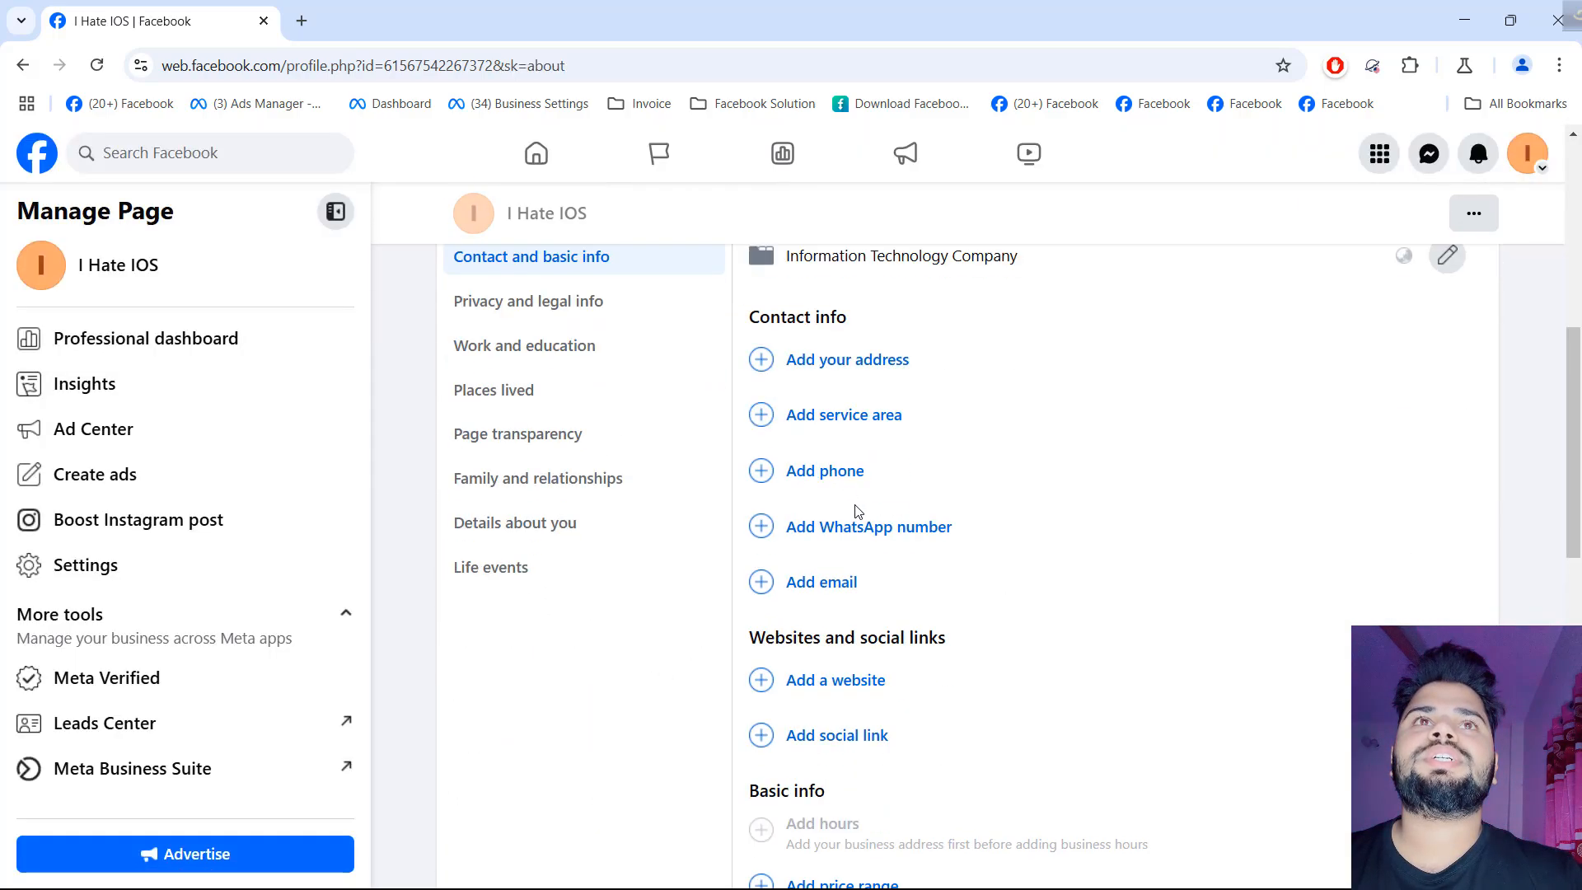
- Turn off "Allow reviews on your Page" in the basic info and save the change
scroll(921, 559, down, 3)
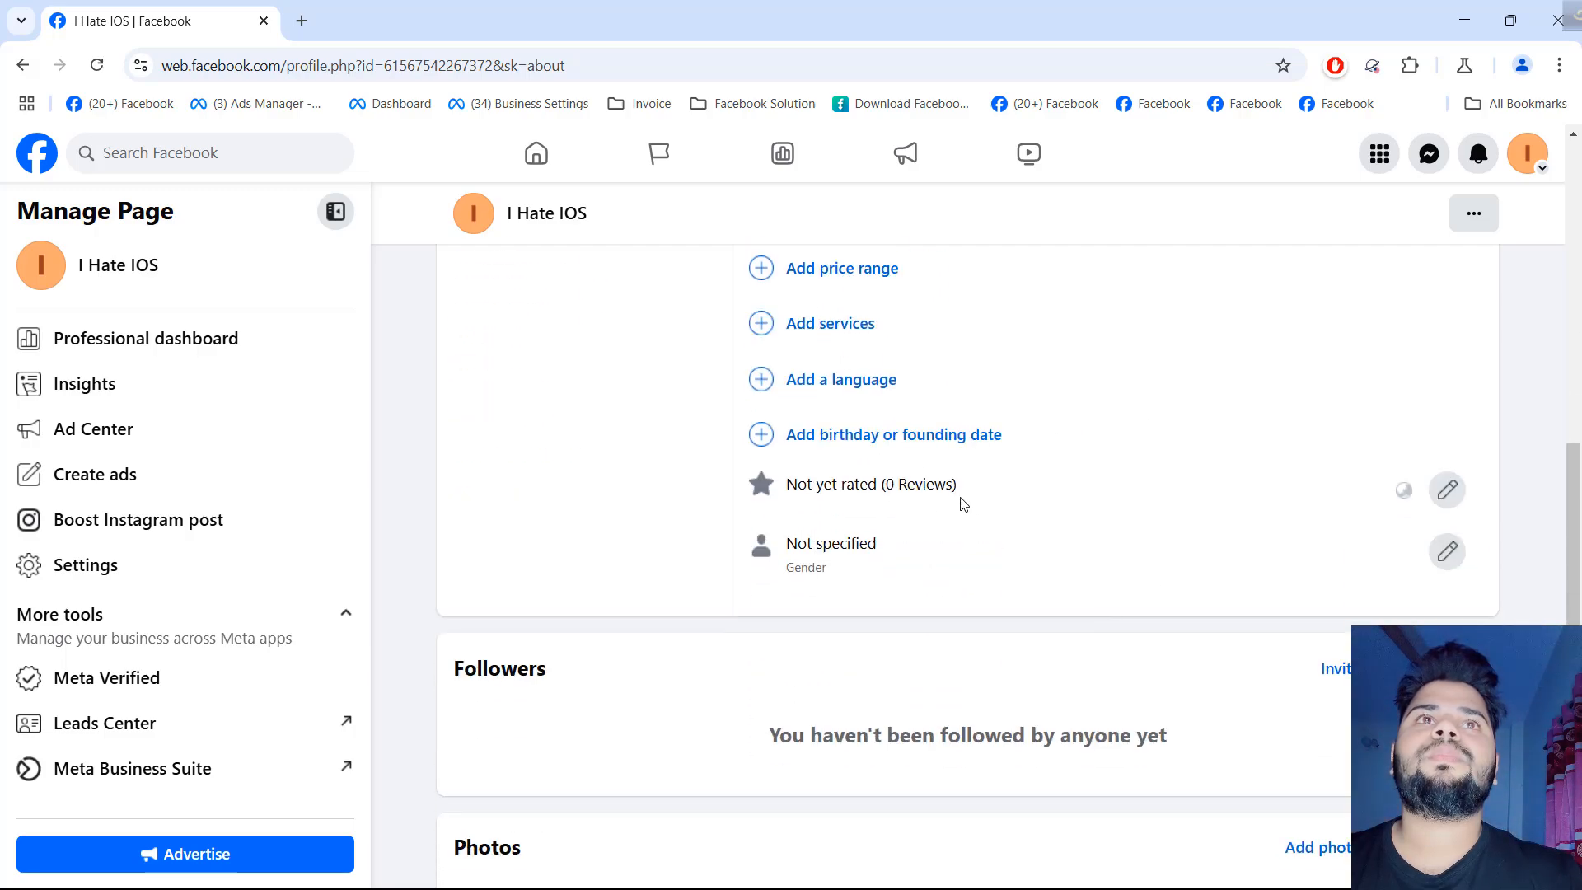
click(1447, 489)
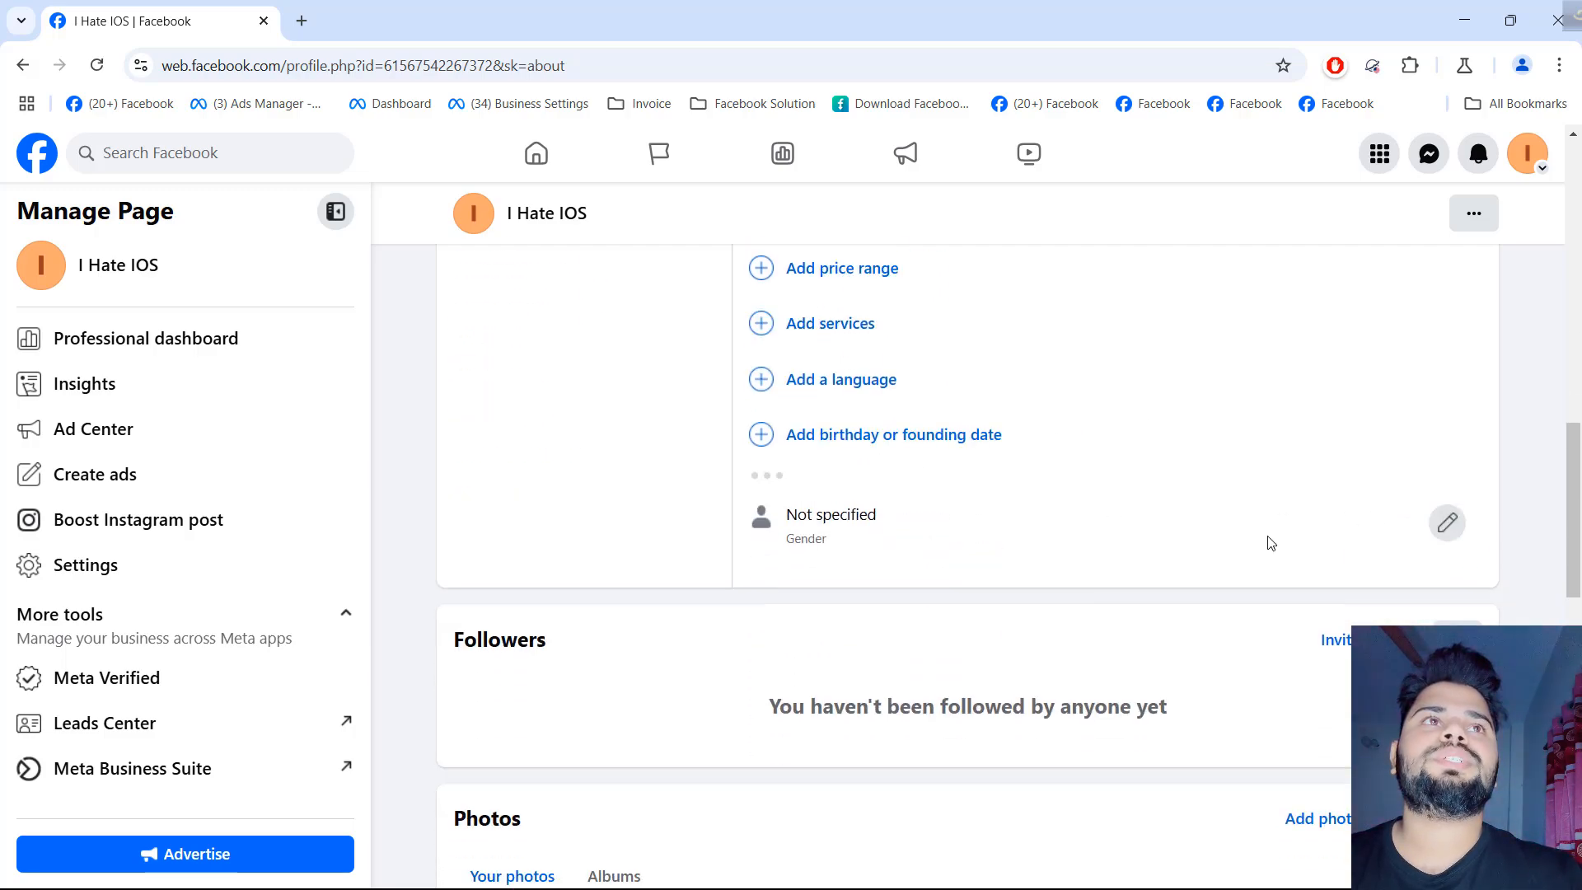
click(1433, 579)
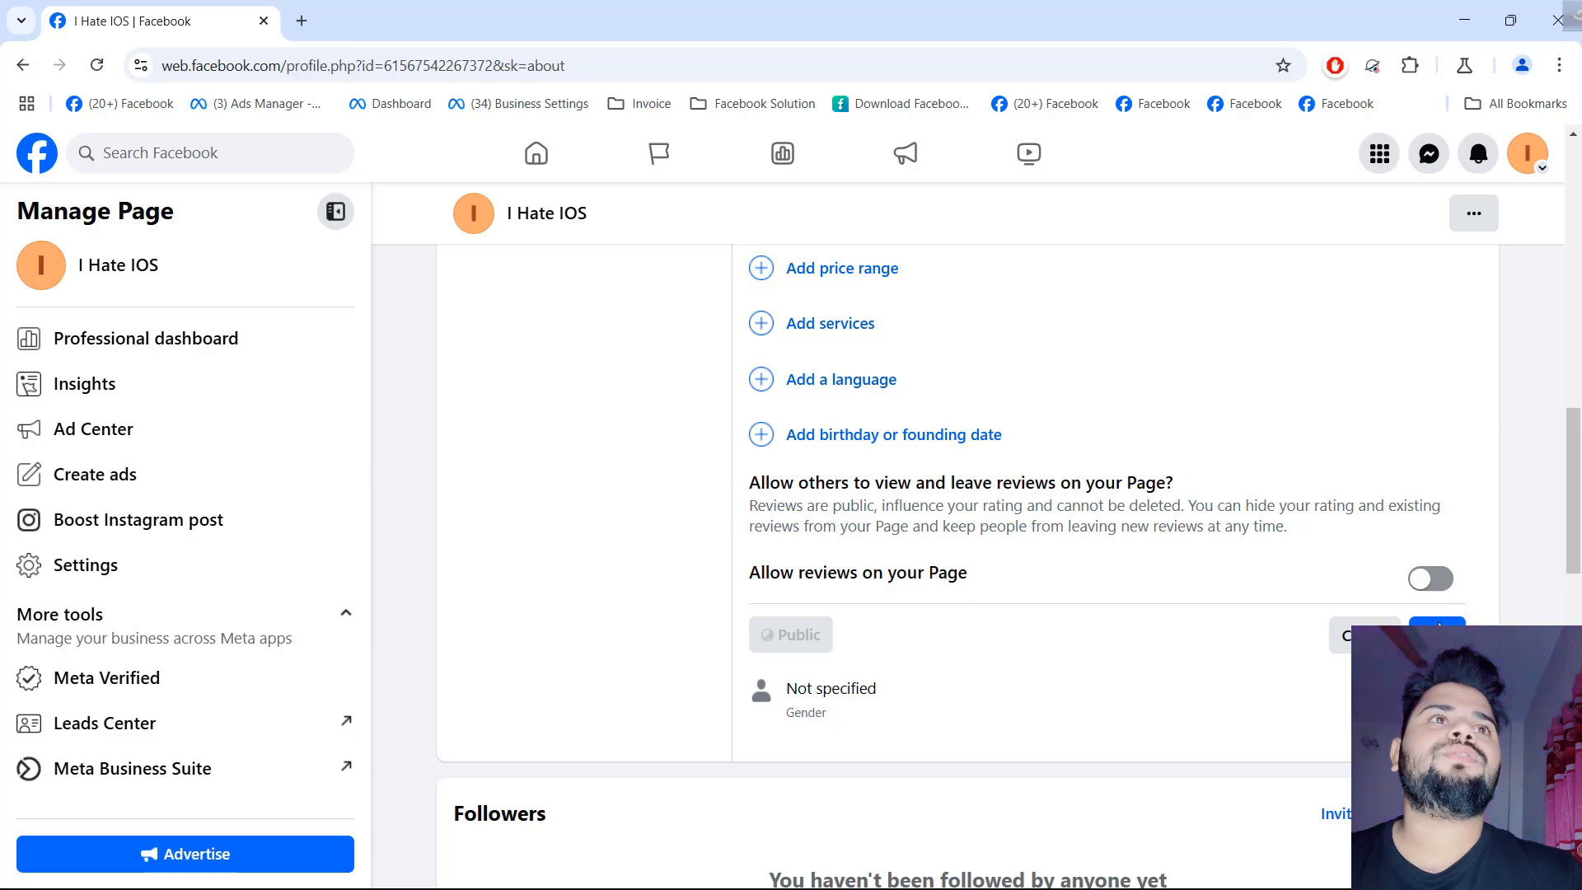
- Return to the Page's posts view, reload it and check the Intro section for the rating entry
scroll(1085, 593, up, 12)
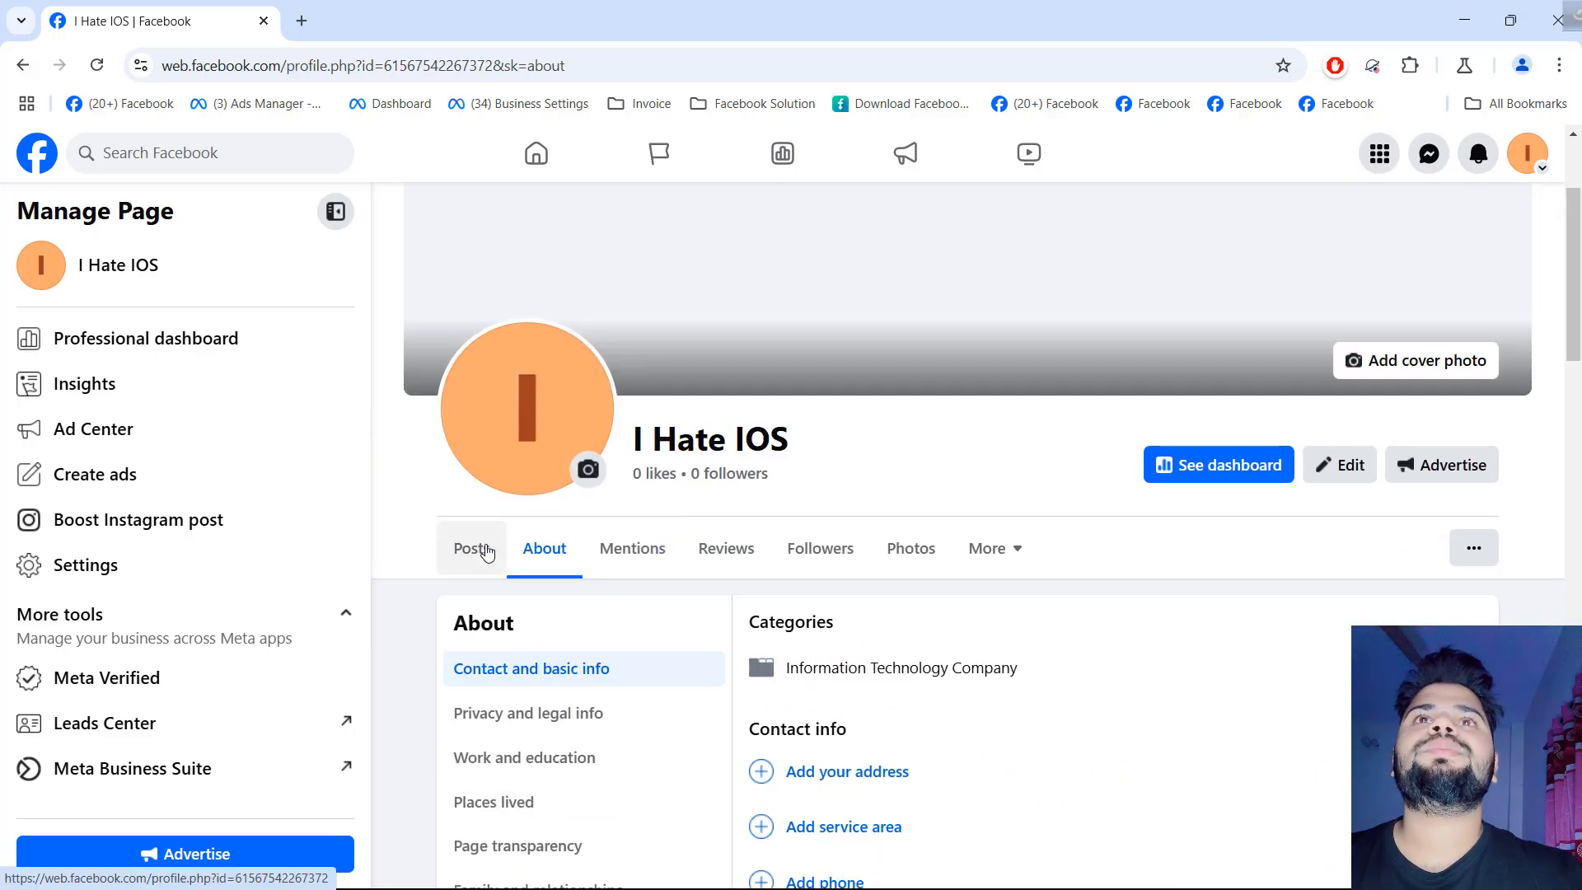
click(478, 539)
scroll(751, 473, down, 3)
scroll(752, 473, down, 6)
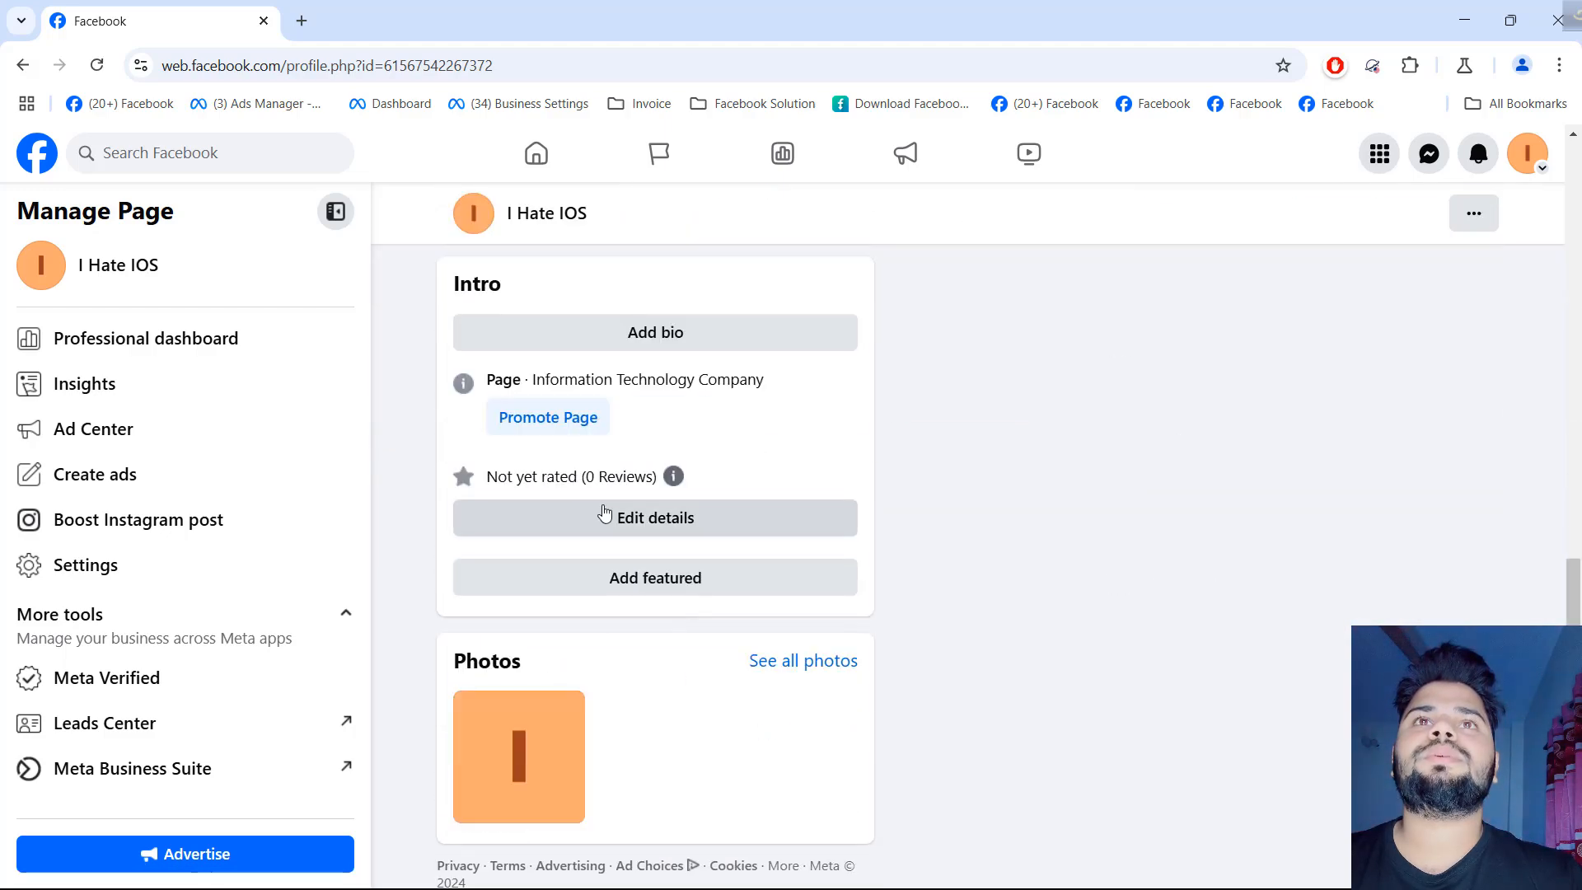
click(96, 66)
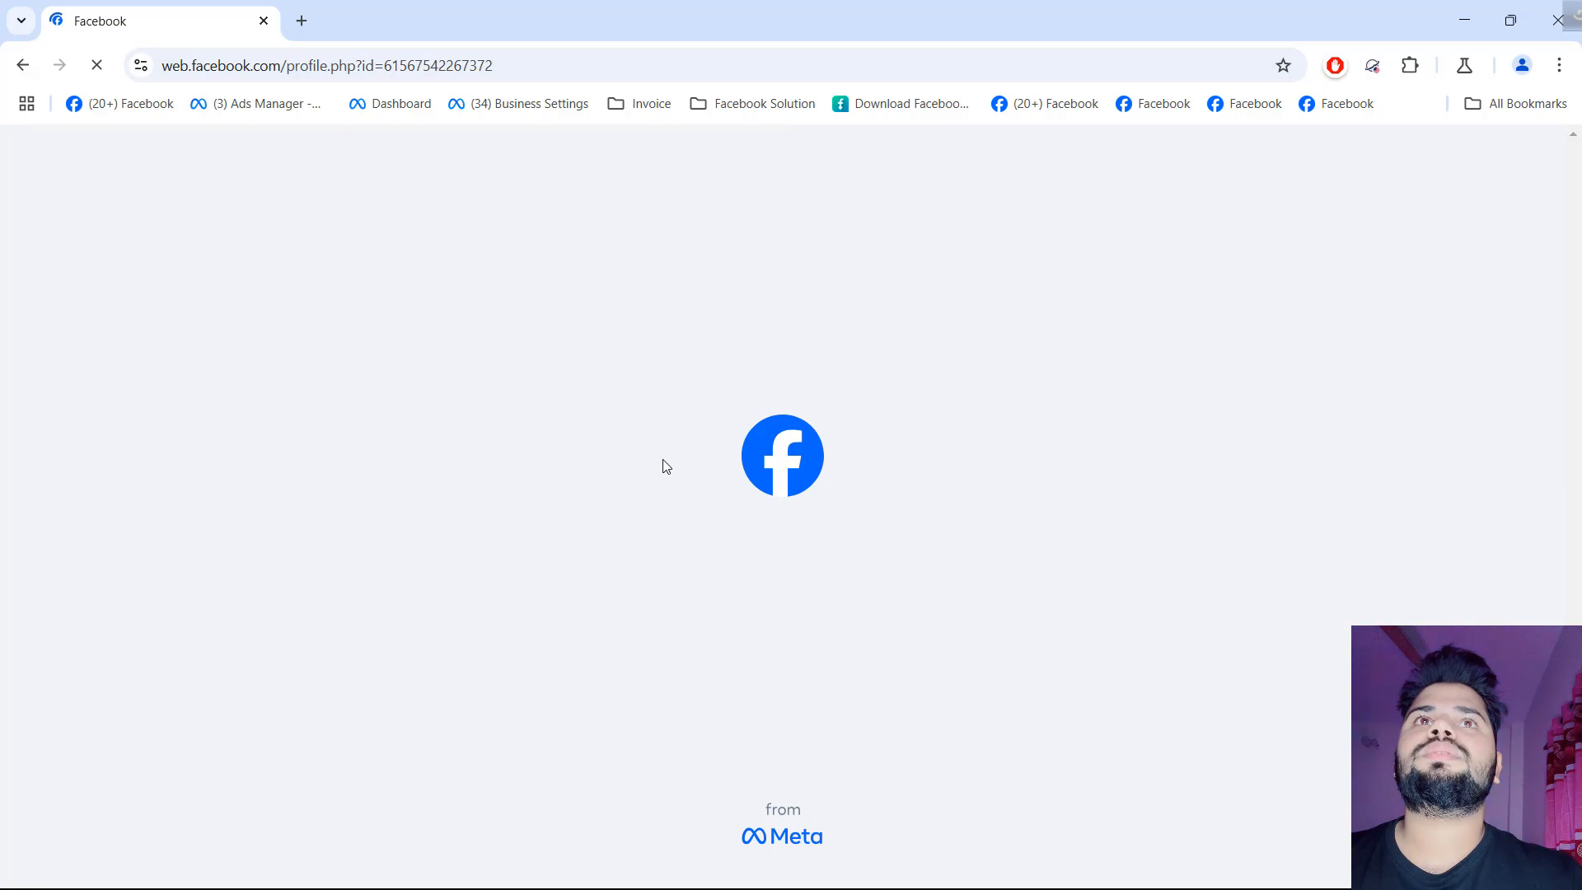
scroll(626, 510, down, 6)
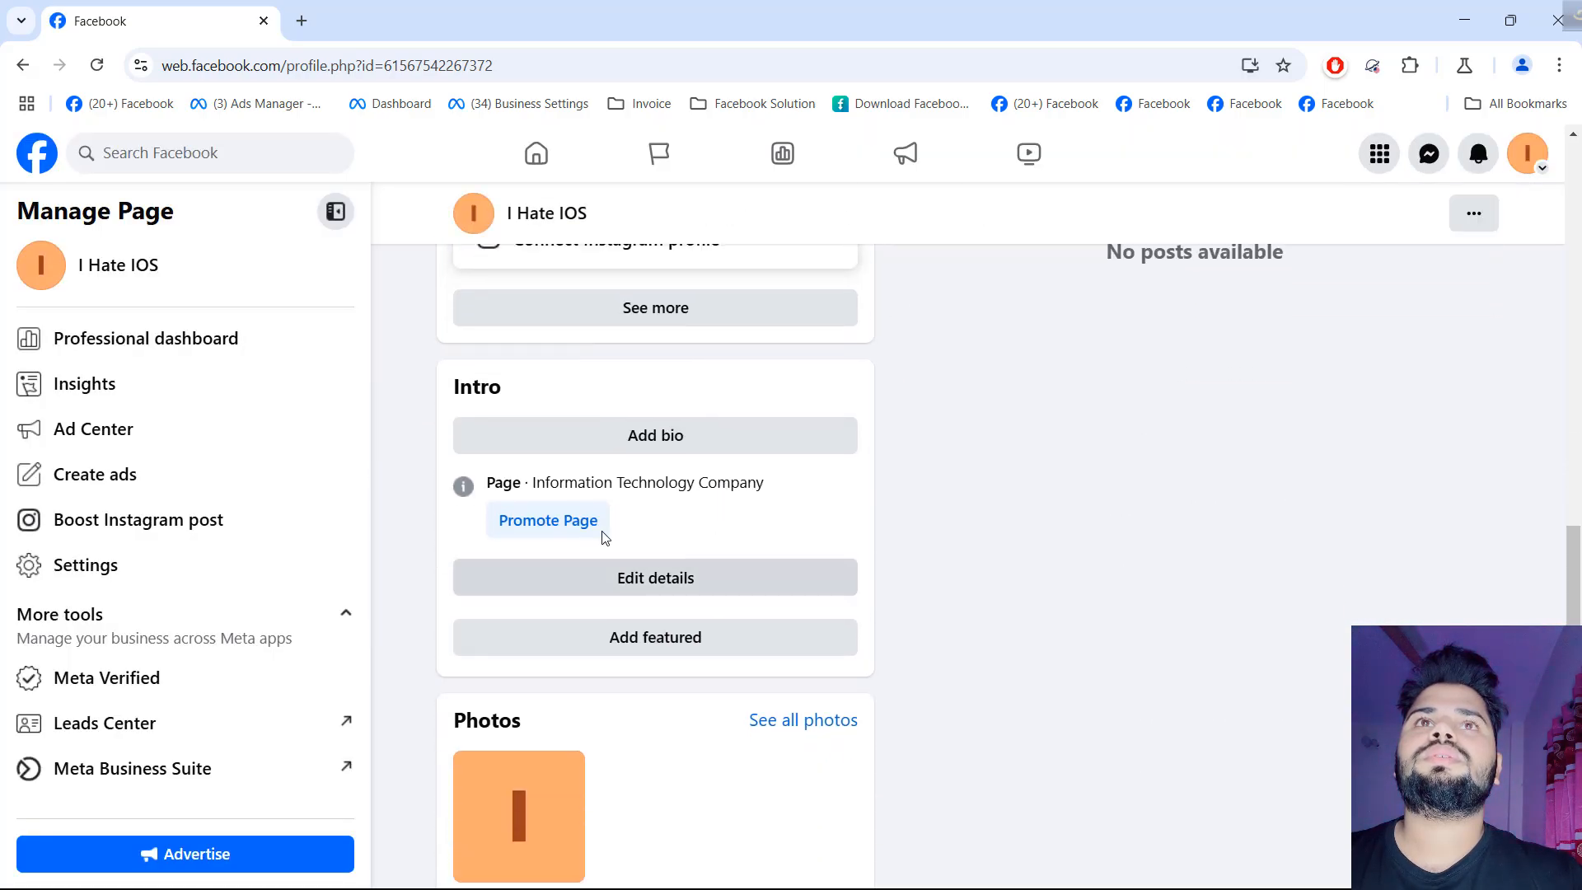
scroll(717, 576, down, 1)
scroll(906, 543, up, 5)
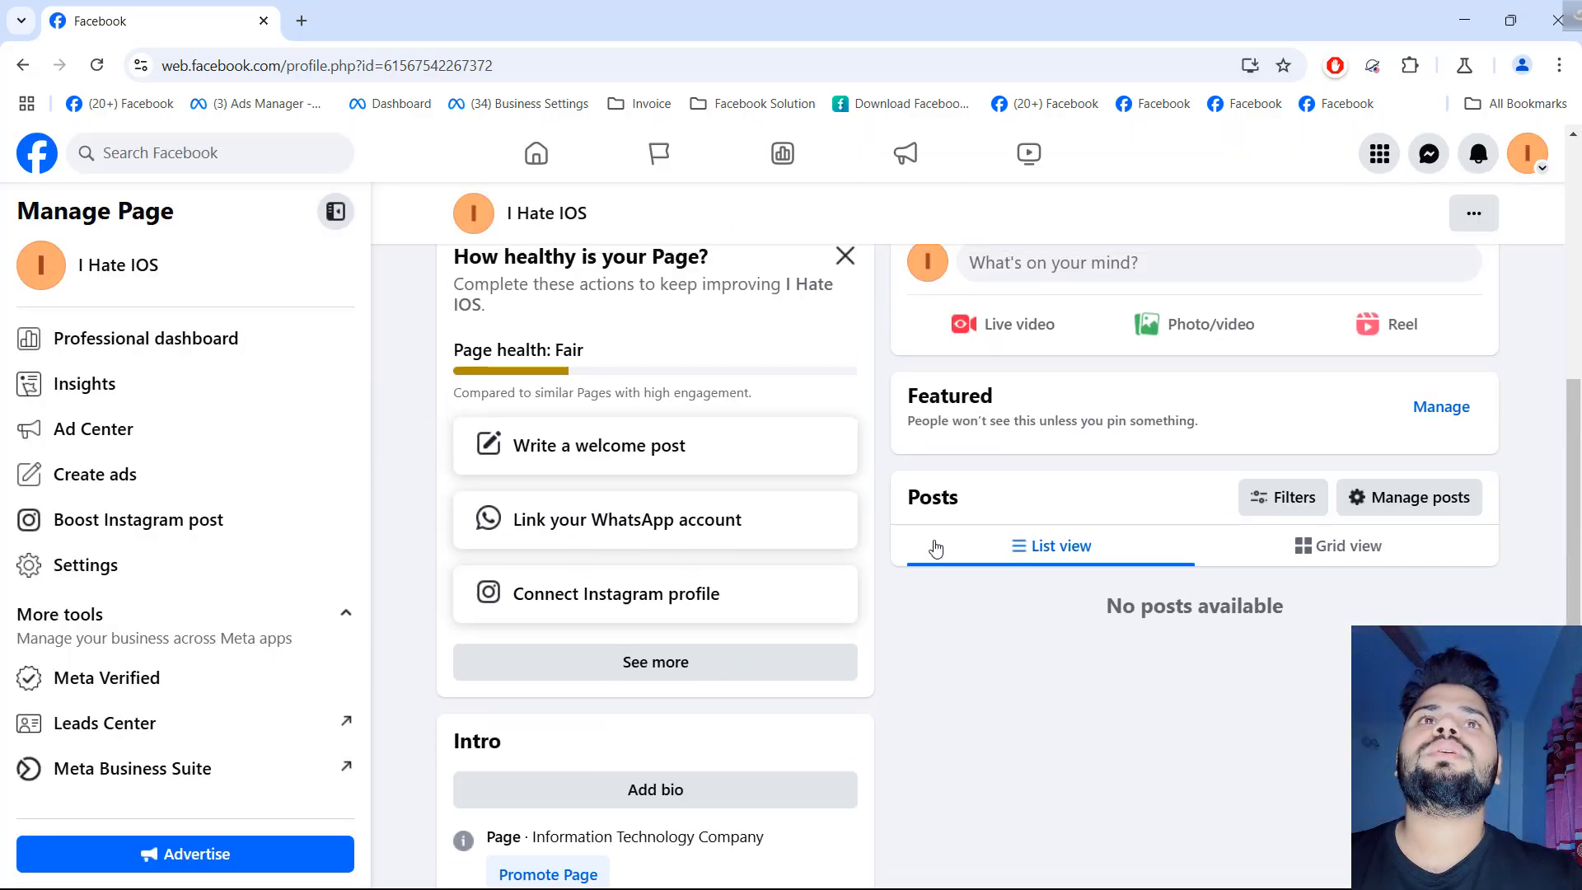
- Show the options for adding a cover photo to the Page and dismiss them without choosing one
scroll(936, 548, up, 6)
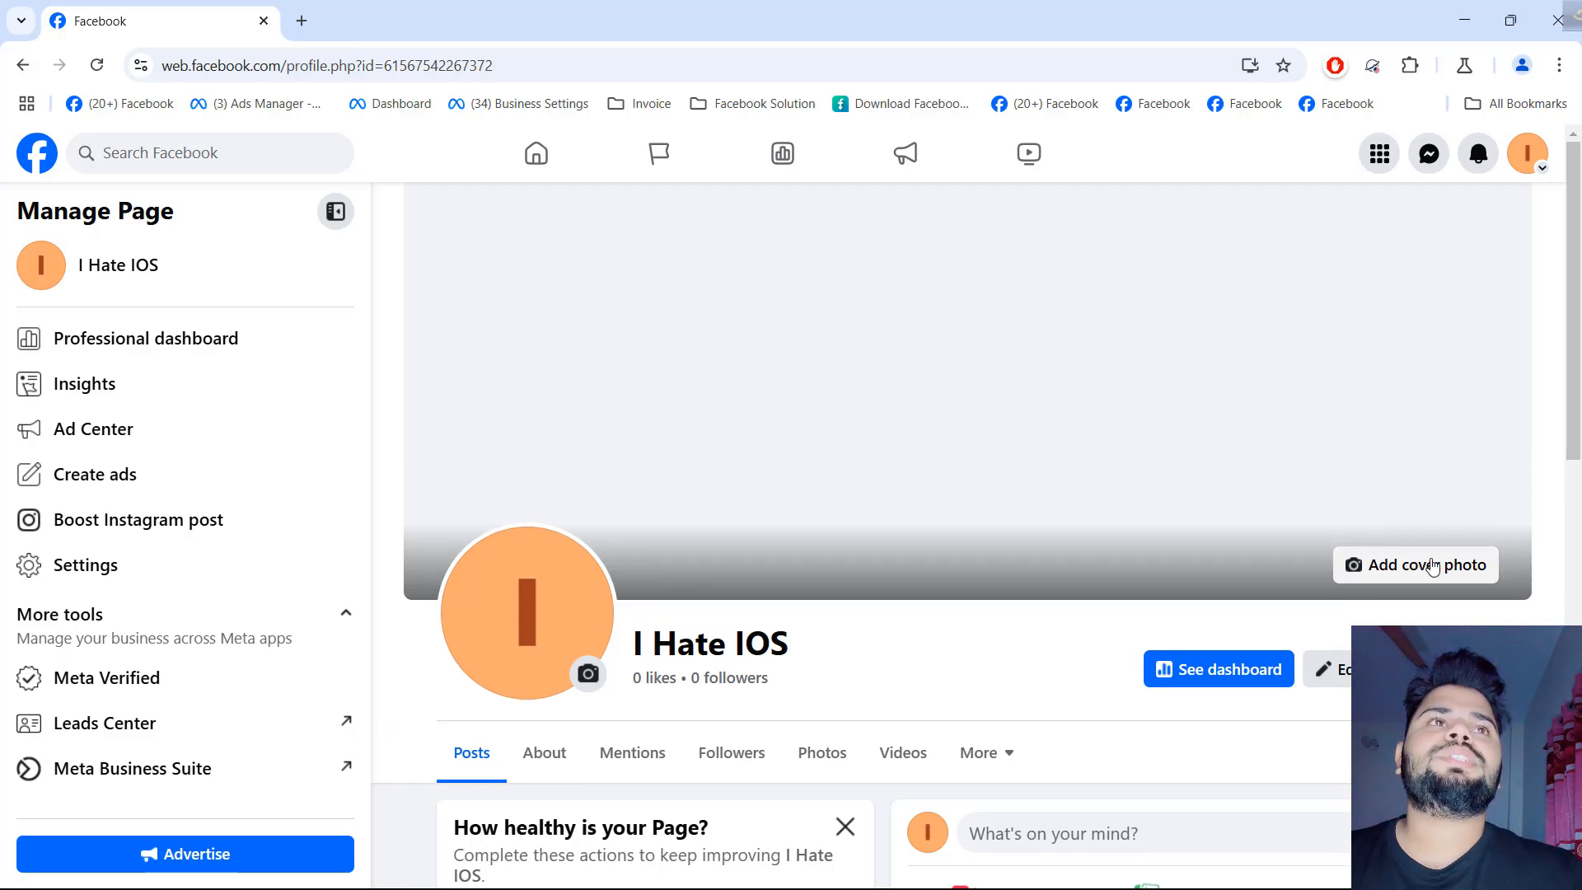
click(1433, 567)
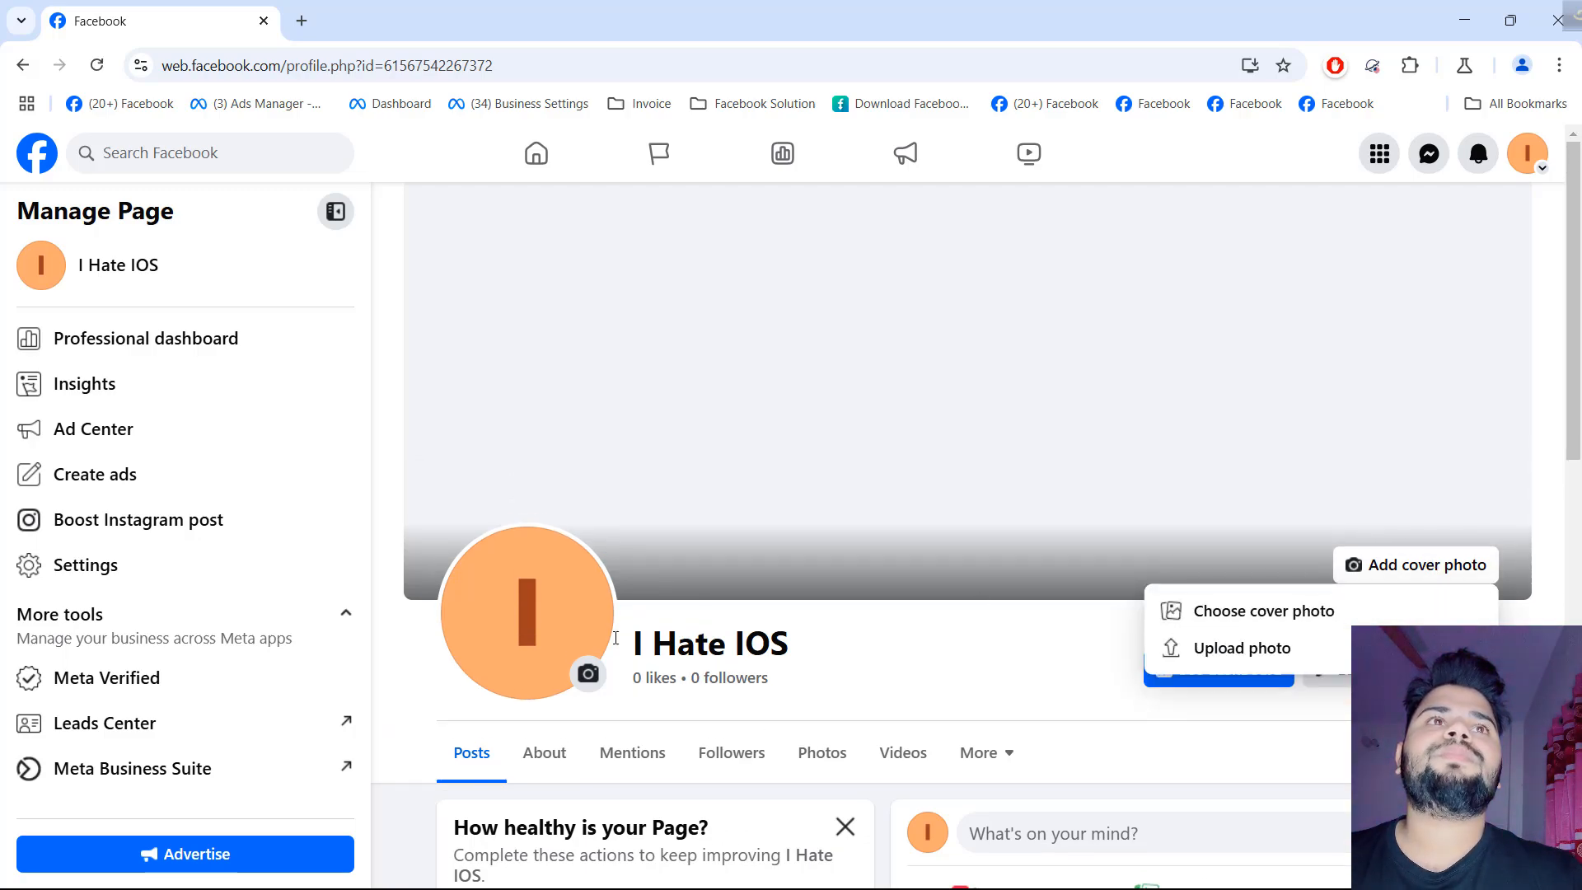
click(939, 667)
- Examine the profile picture choices and the photo upload file browser, then close both without selecting a picture
click(585, 676)
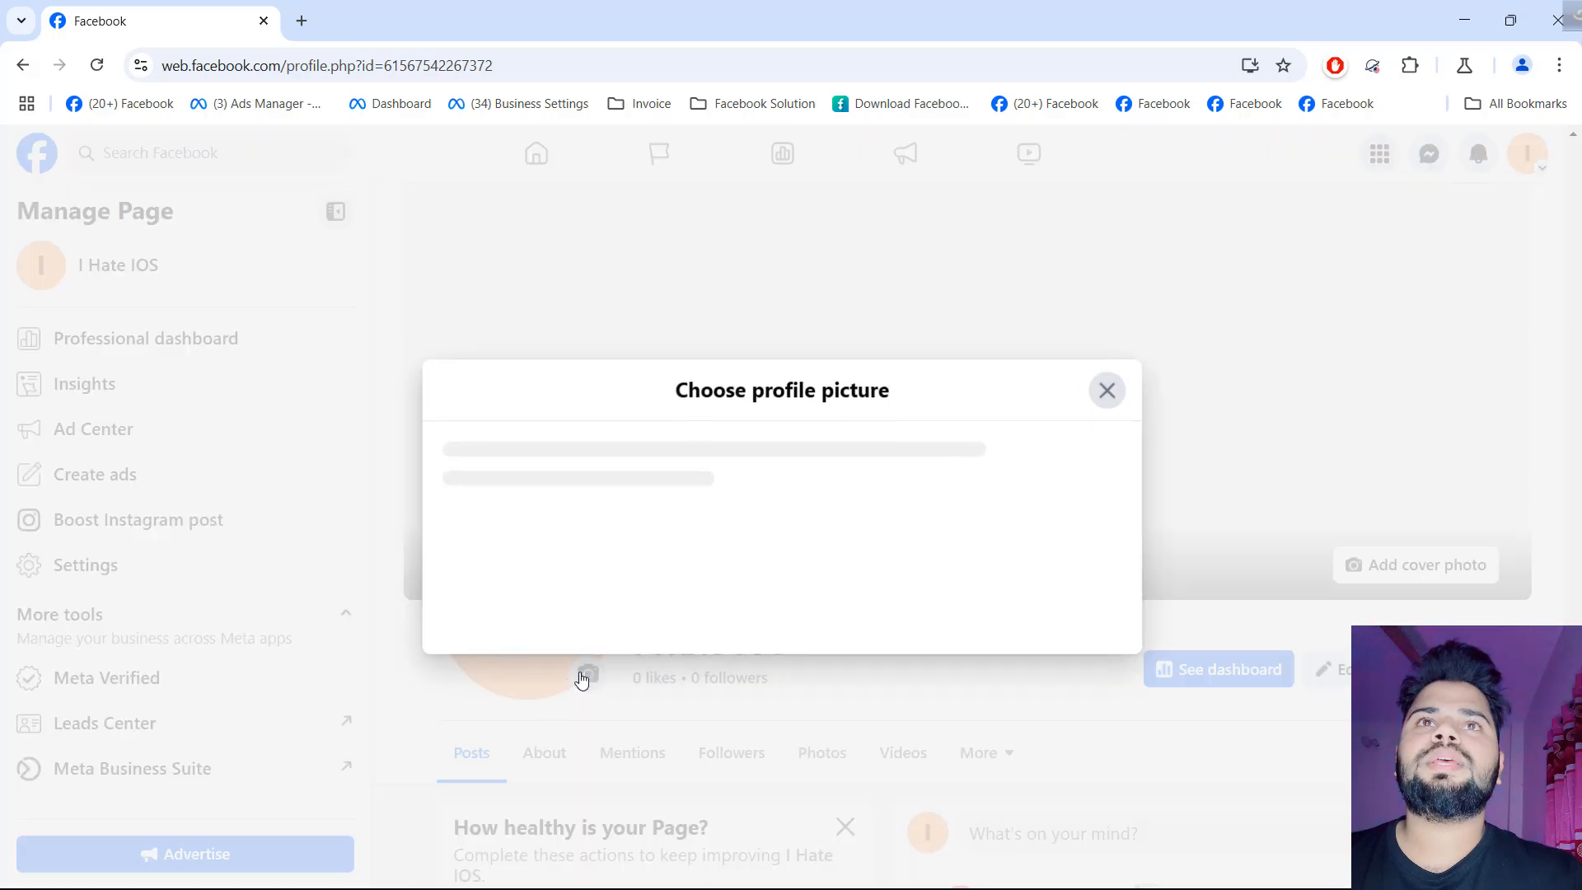
drag(722, 219, 922, 222)
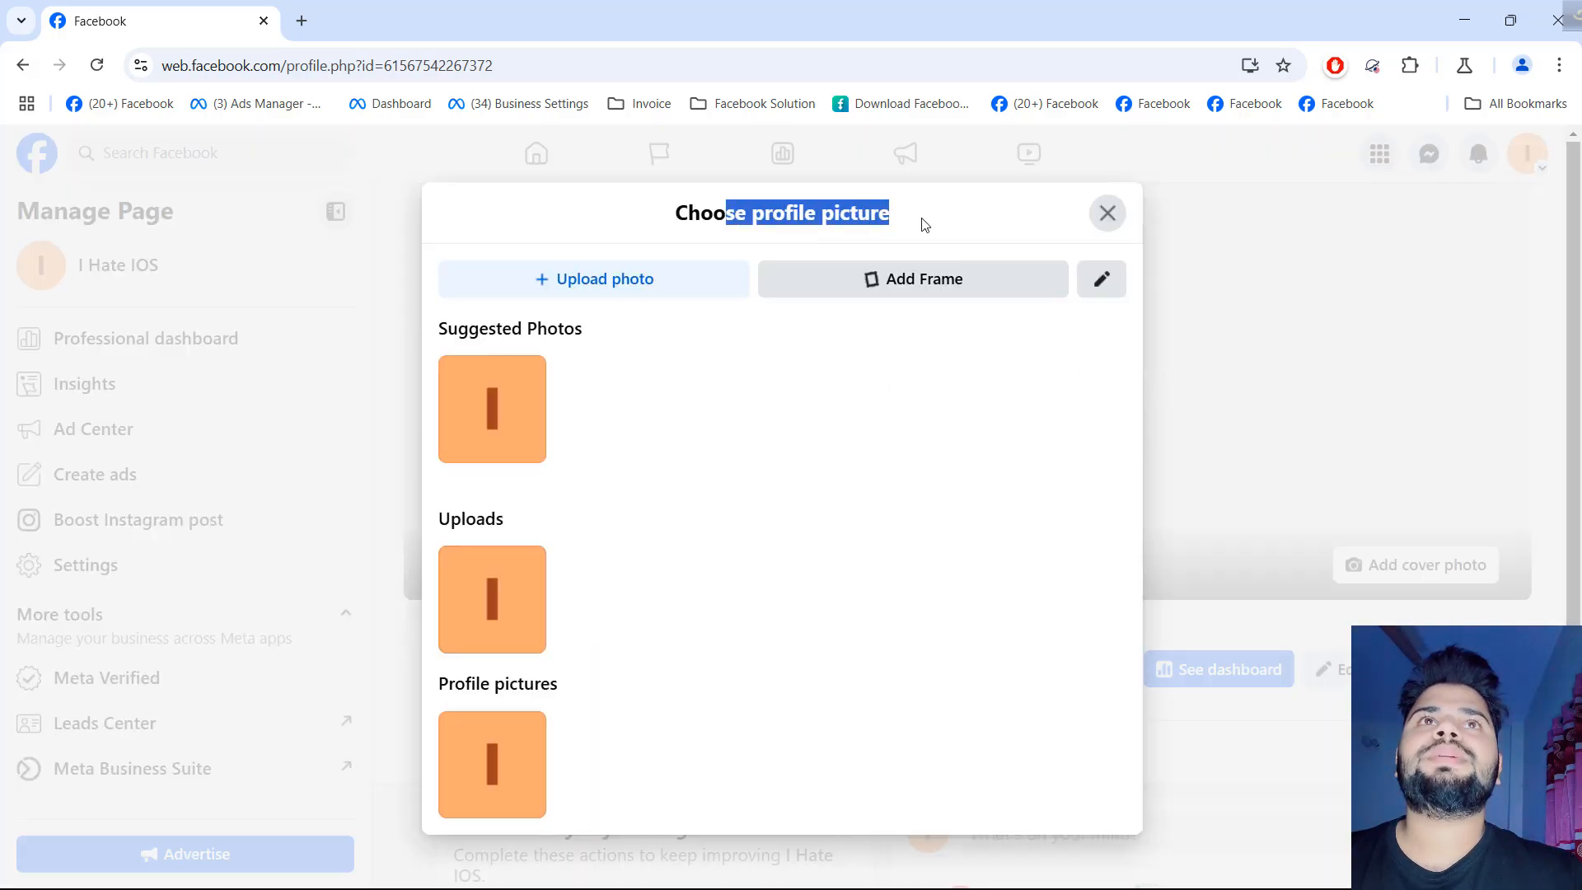
click(863, 222)
drag(709, 207, 902, 226)
click(816, 236)
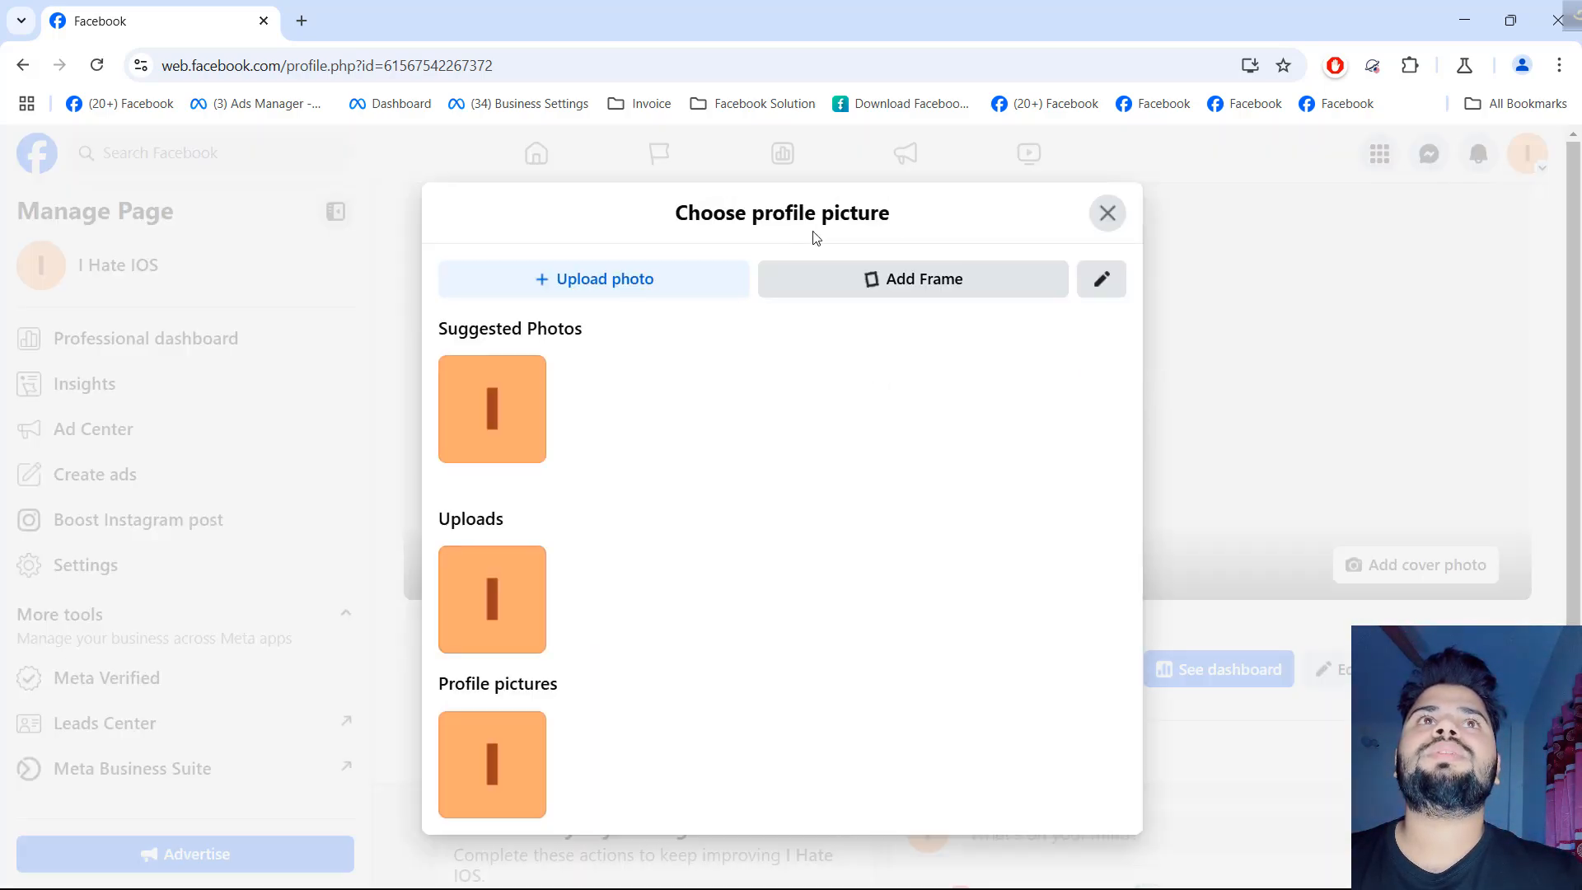
click(622, 280)
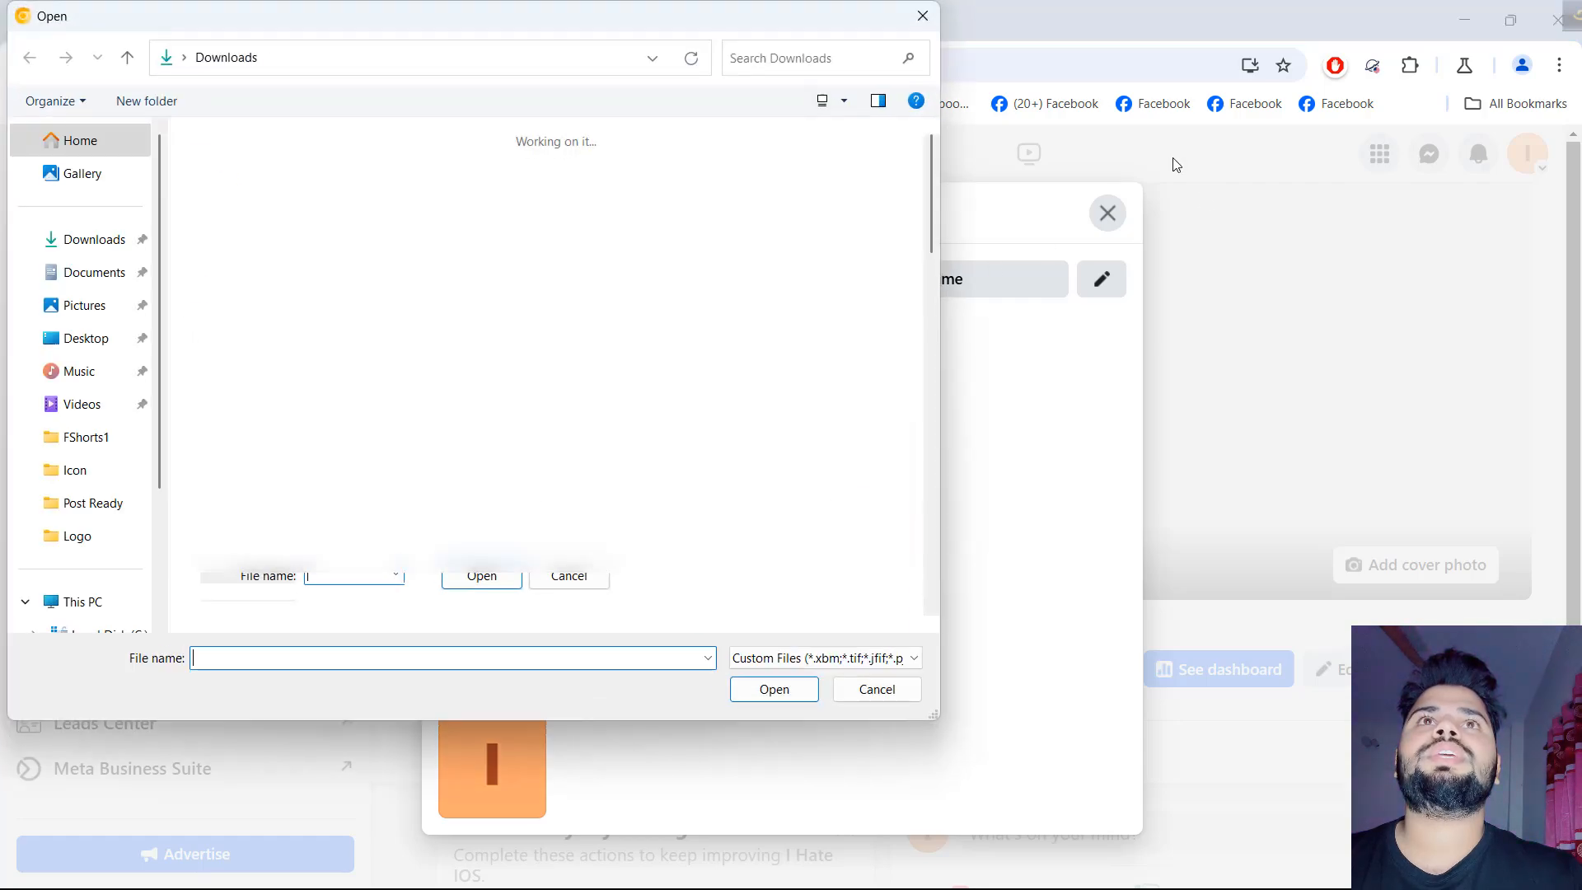
click(923, 16)
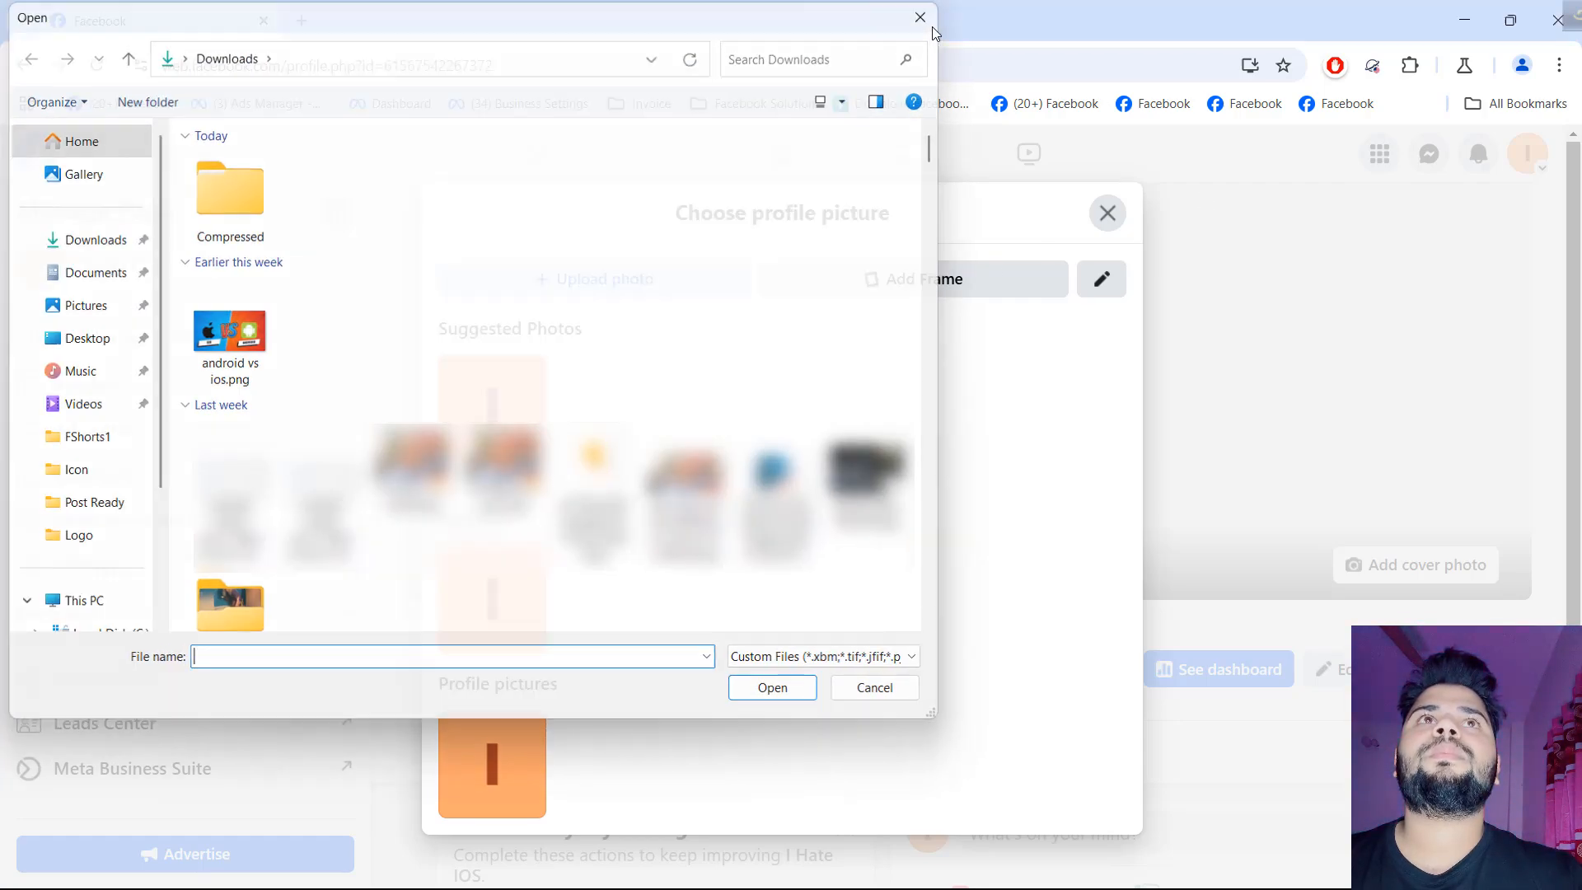
click(1107, 212)
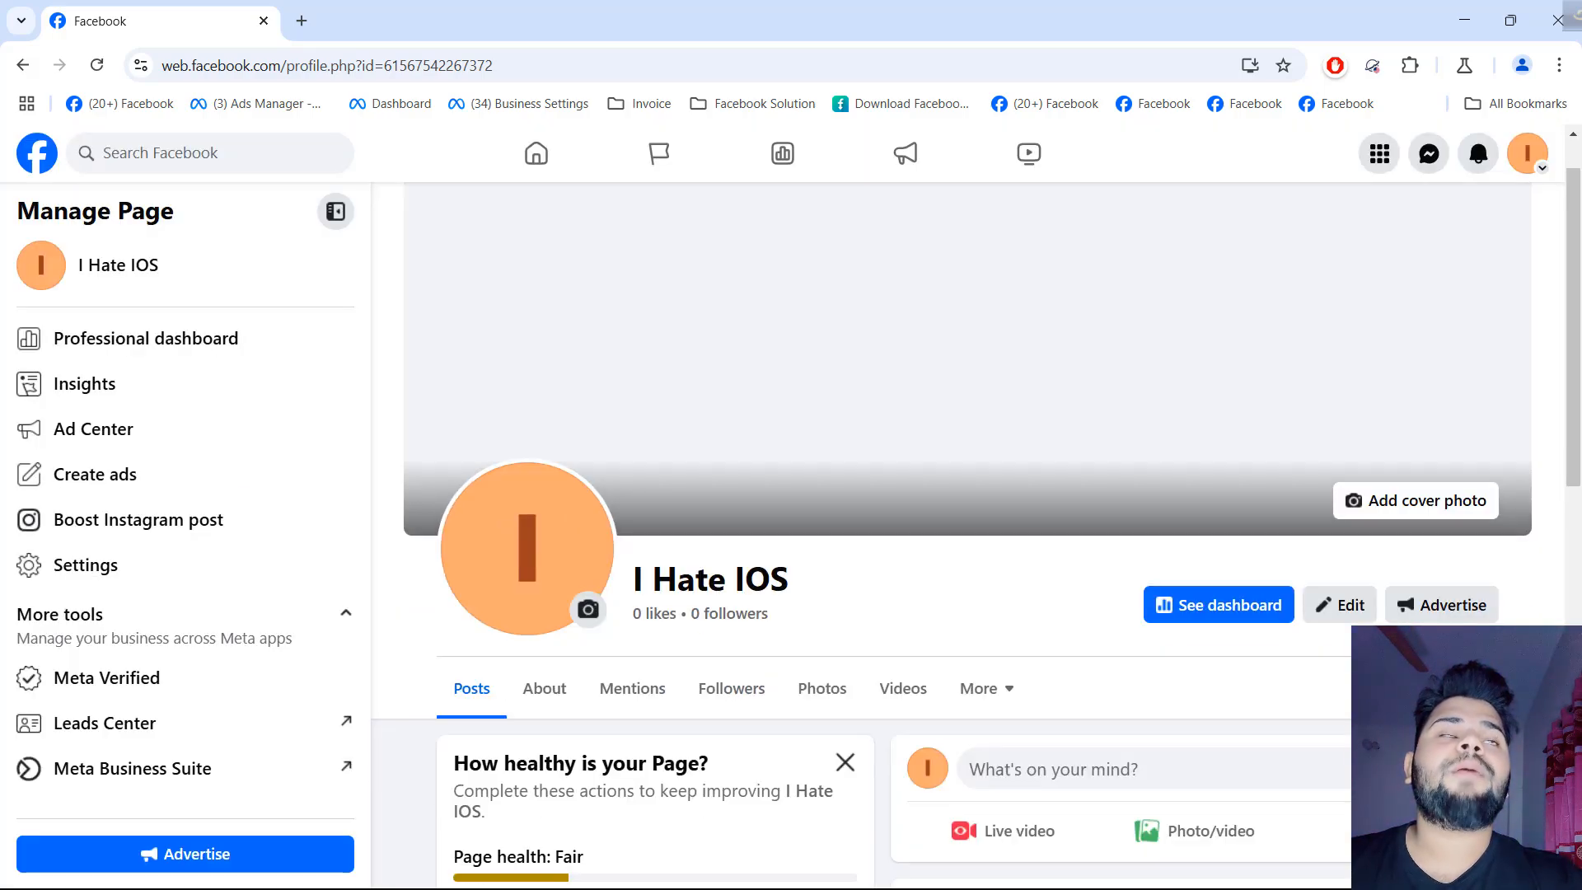
- Switch from the Page to the personal profile and back to the I Hate IOS Page
click(1532, 164)
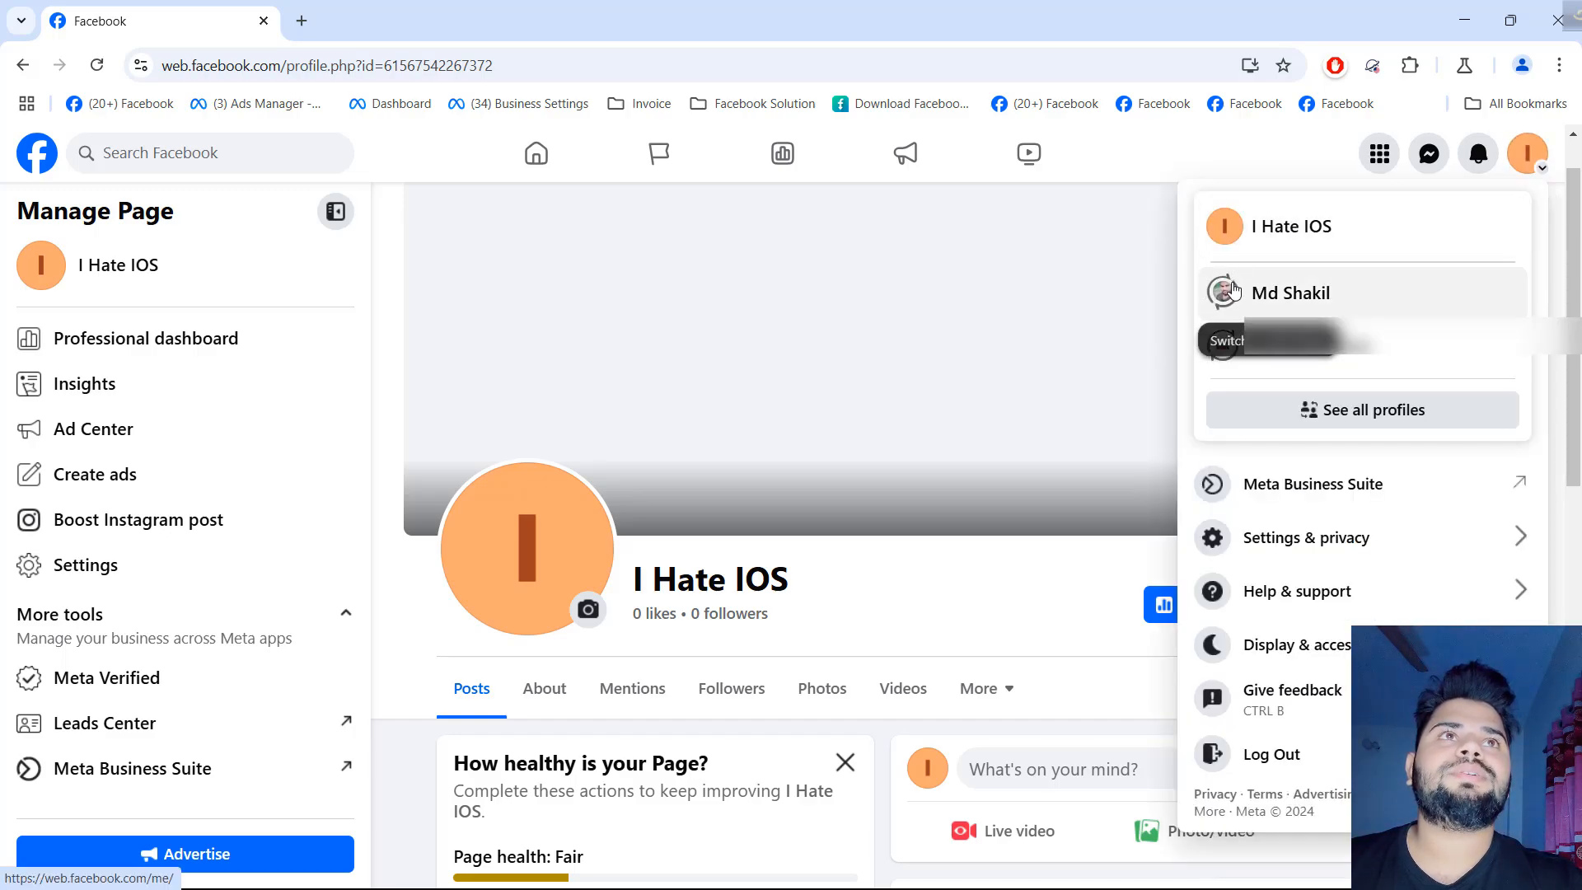
click(1283, 296)
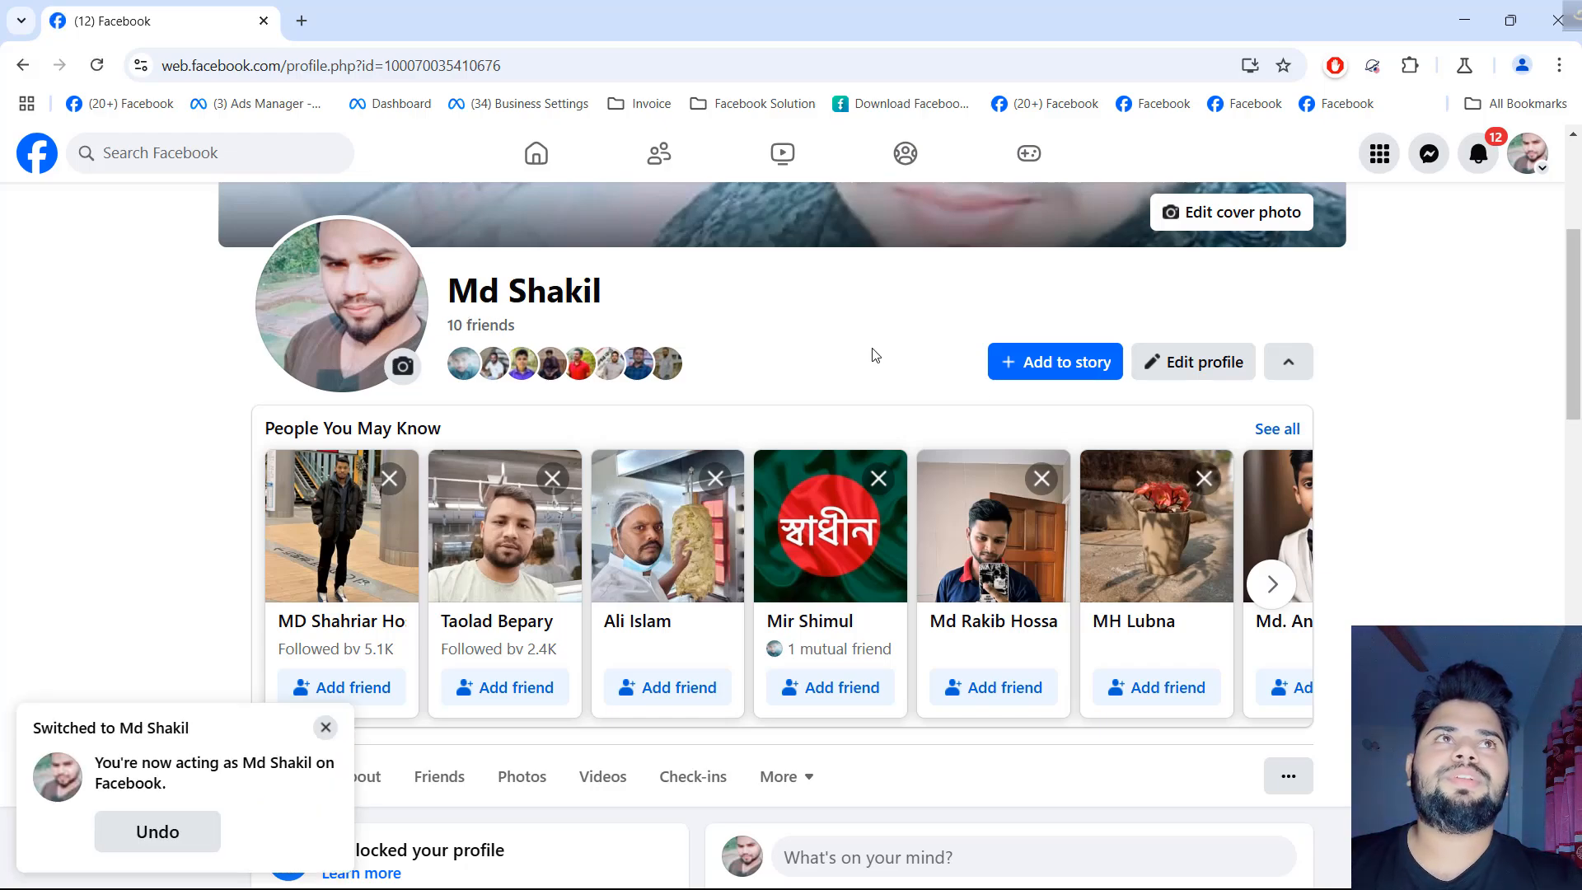
scroll(875, 354, up, 5)
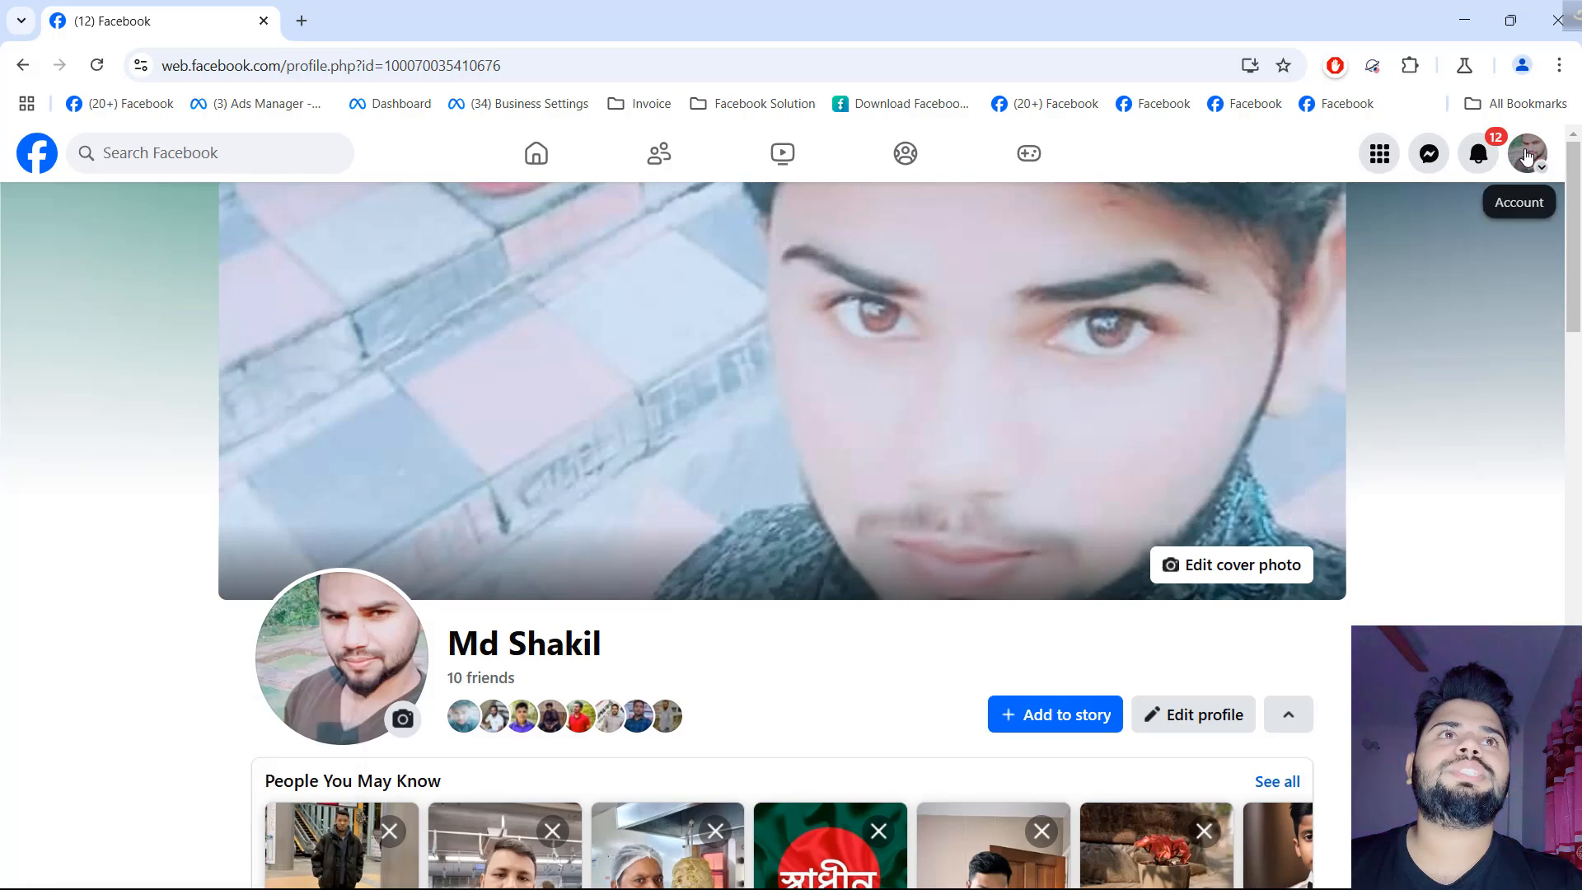
click(1526, 156)
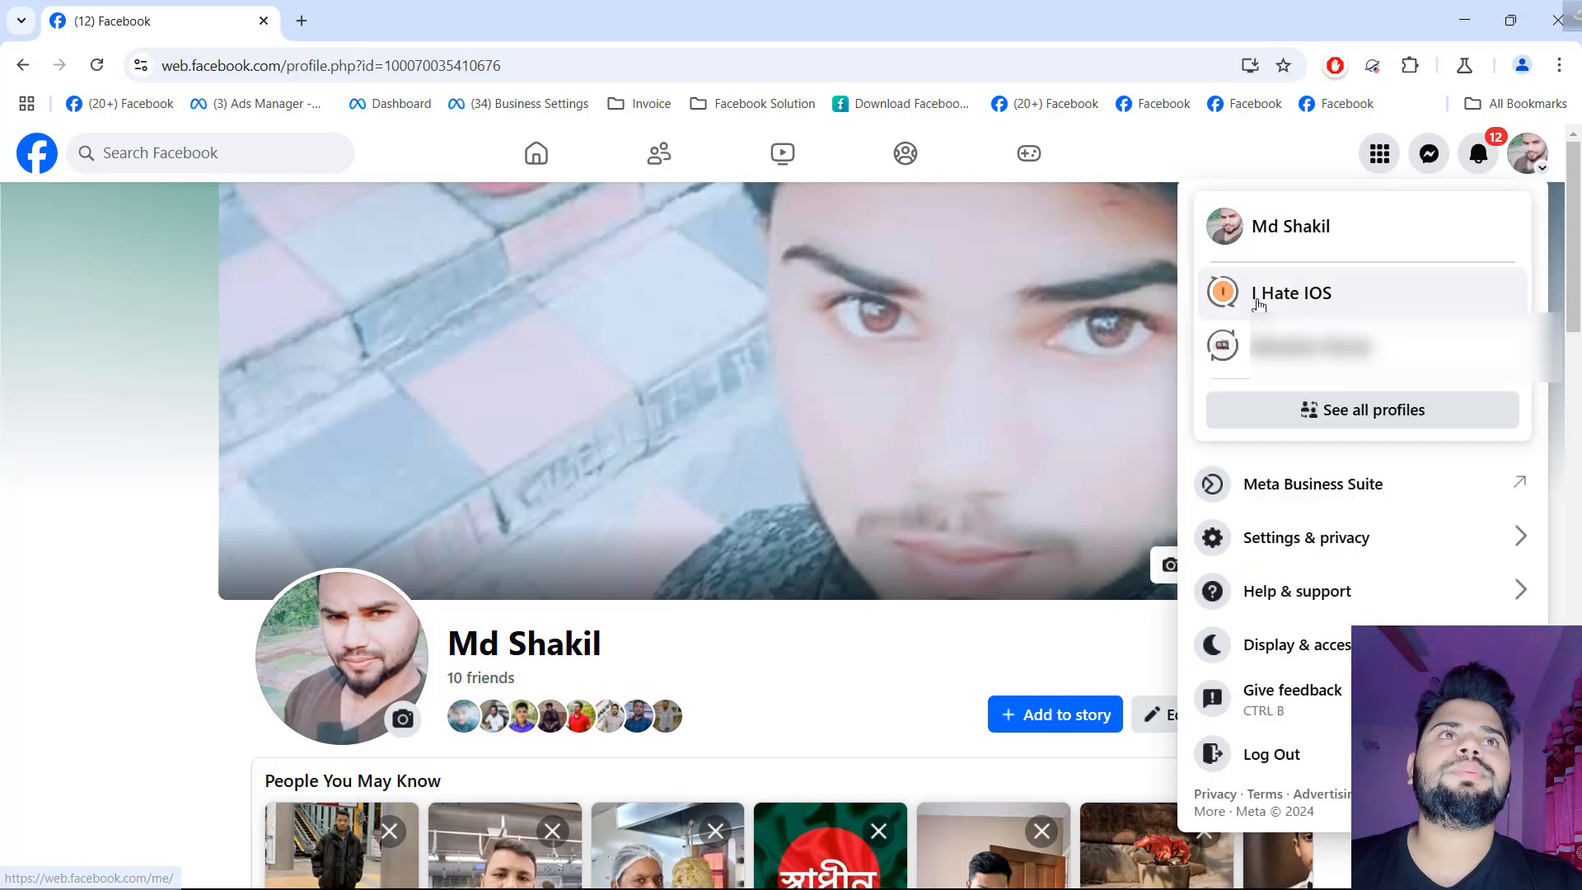
click(1409, 306)
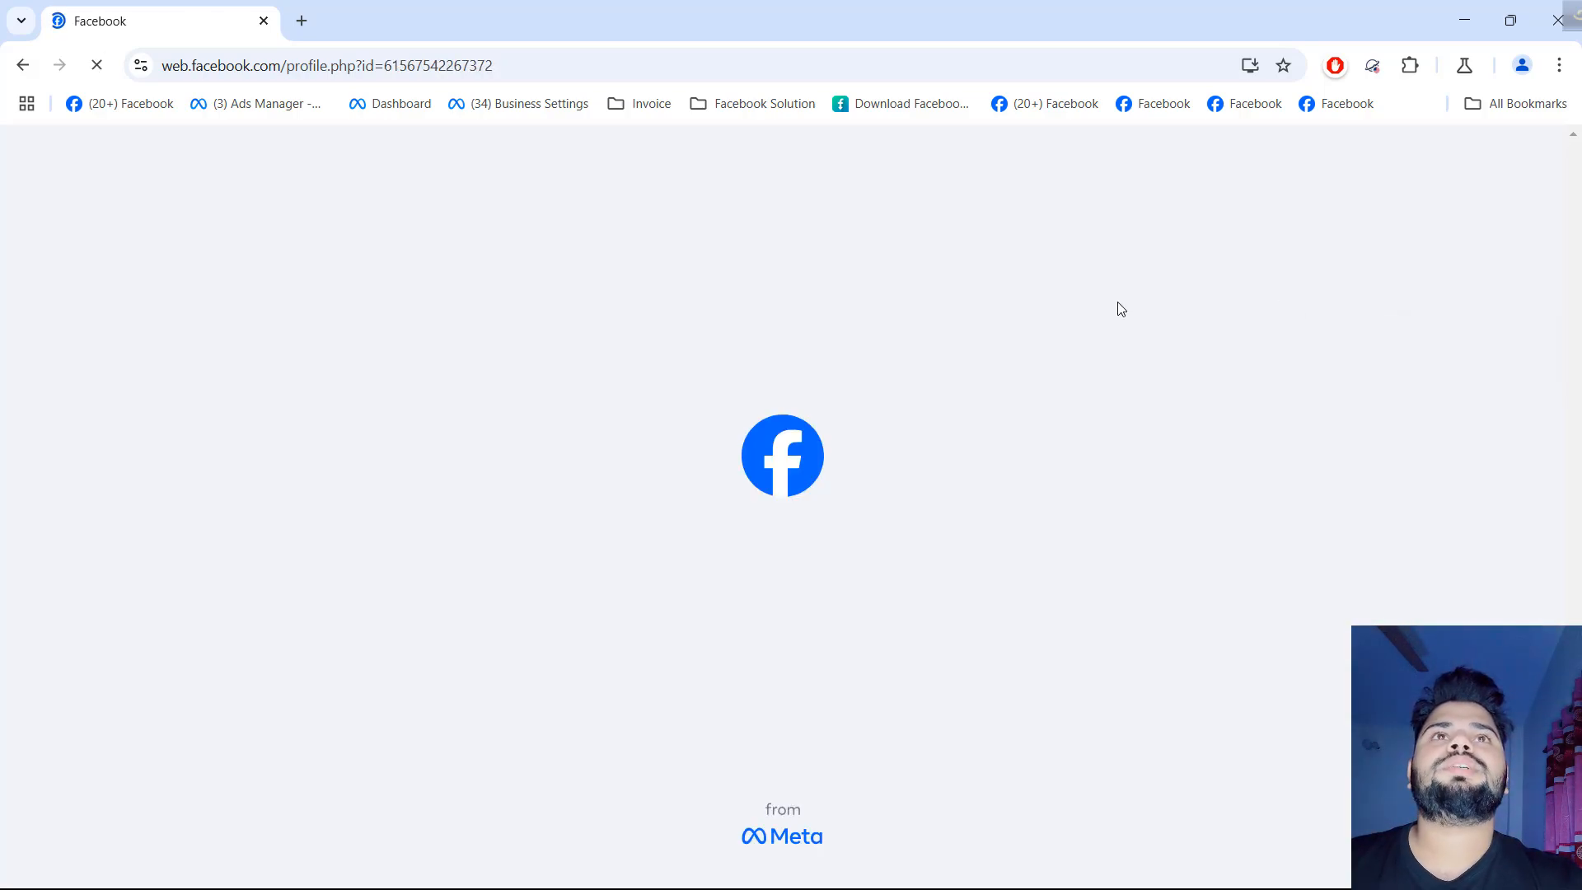
- Look over the Page's posts view and Intro section, and open the composer for a new post
scroll(1025, 411, down, 1)
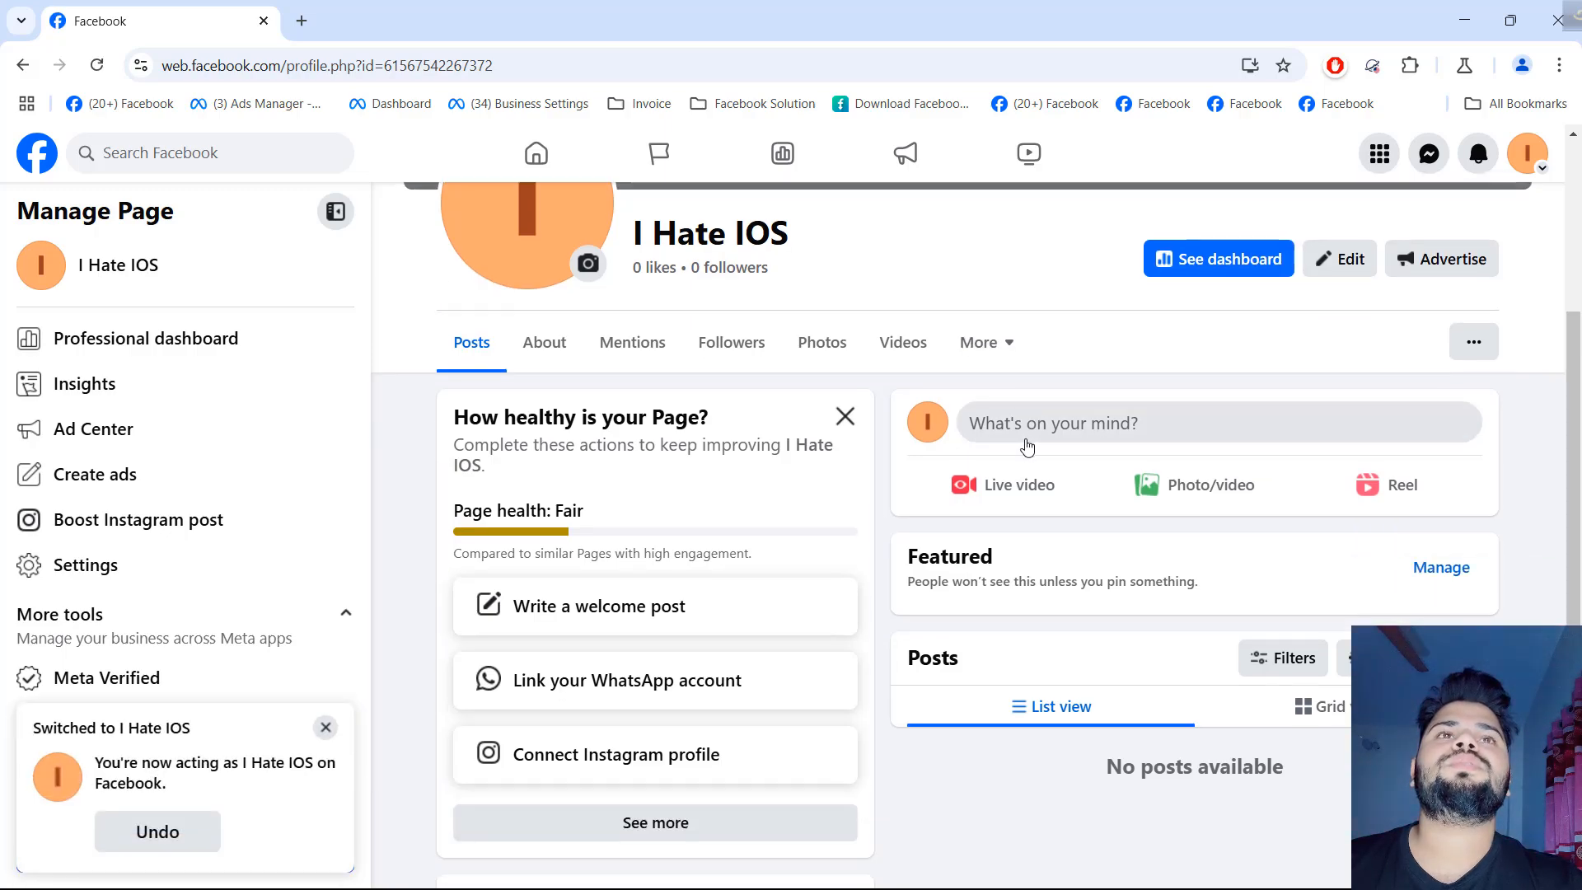
scroll(1042, 608, down, 6)
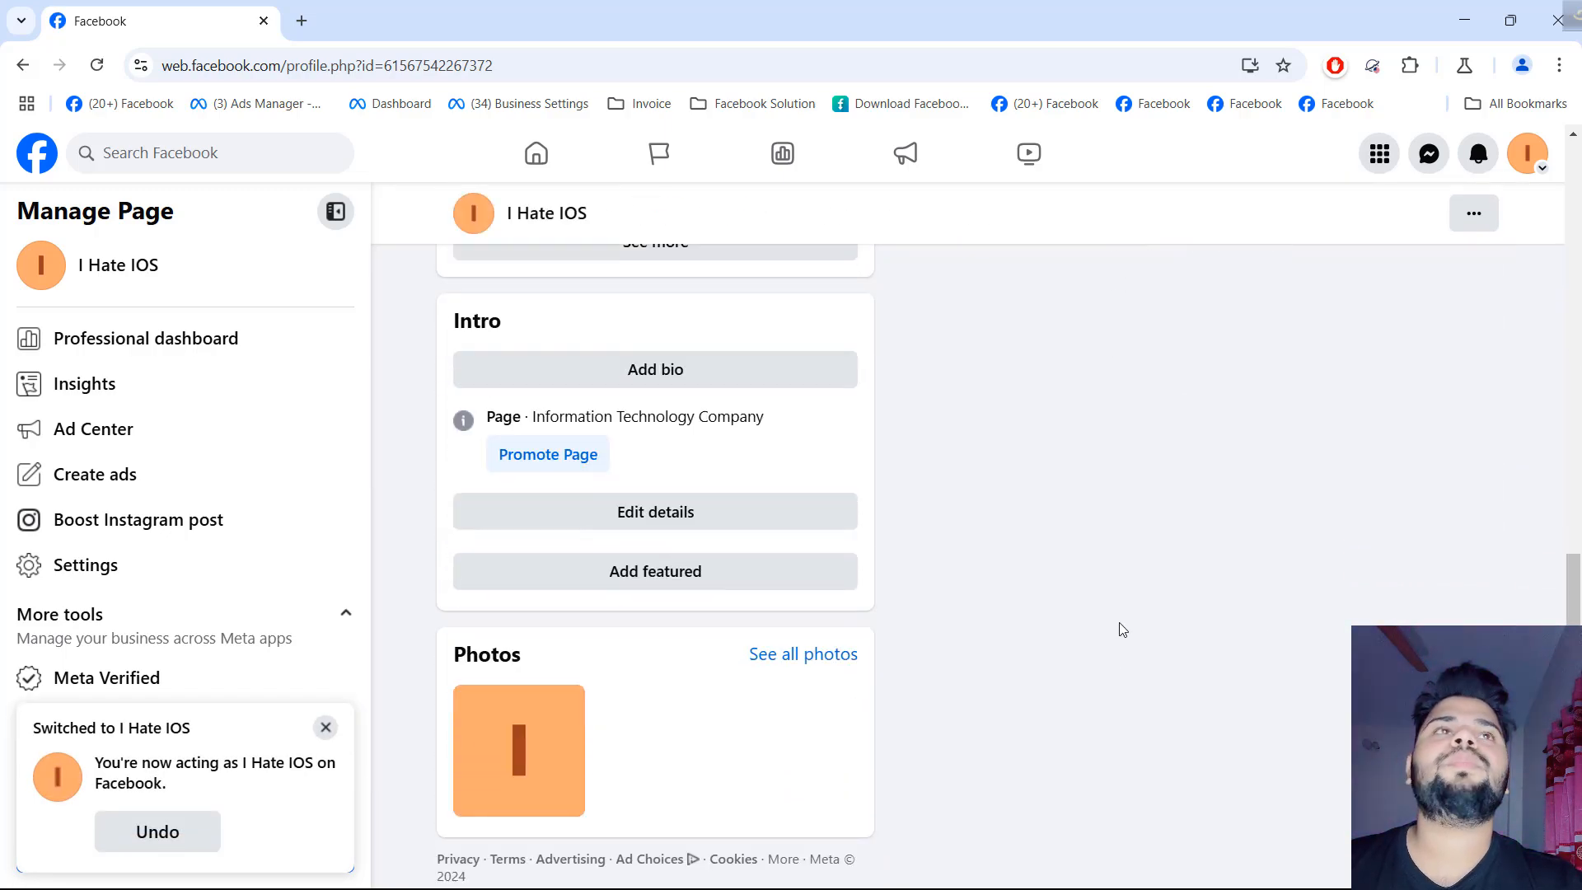
scroll(1122, 629, up, 8)
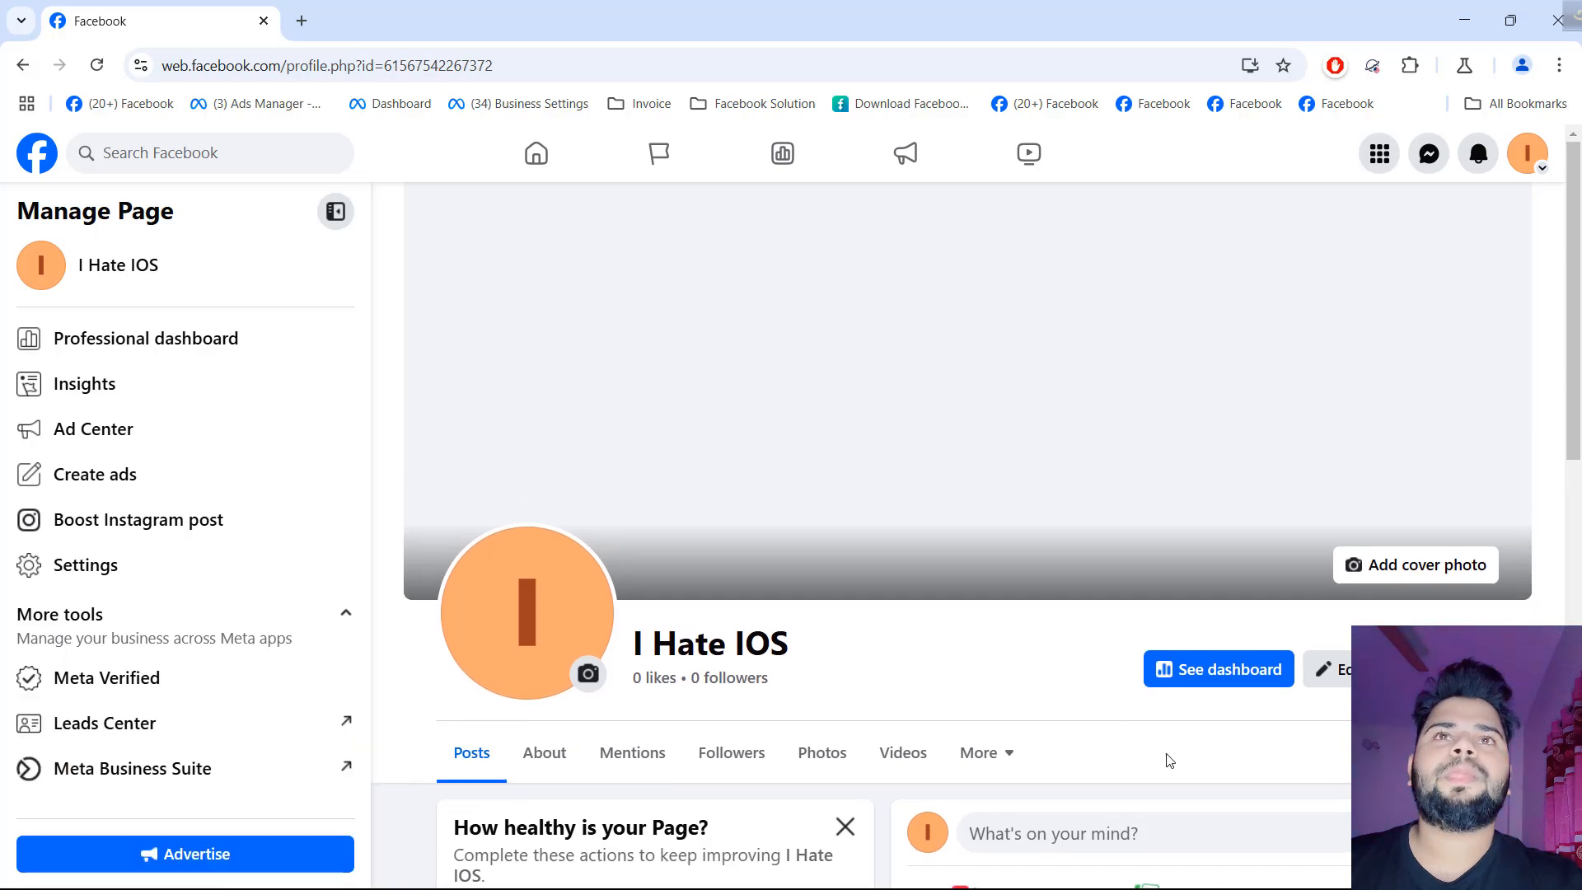
scroll(1174, 733, down, 2)
click(1172, 623)
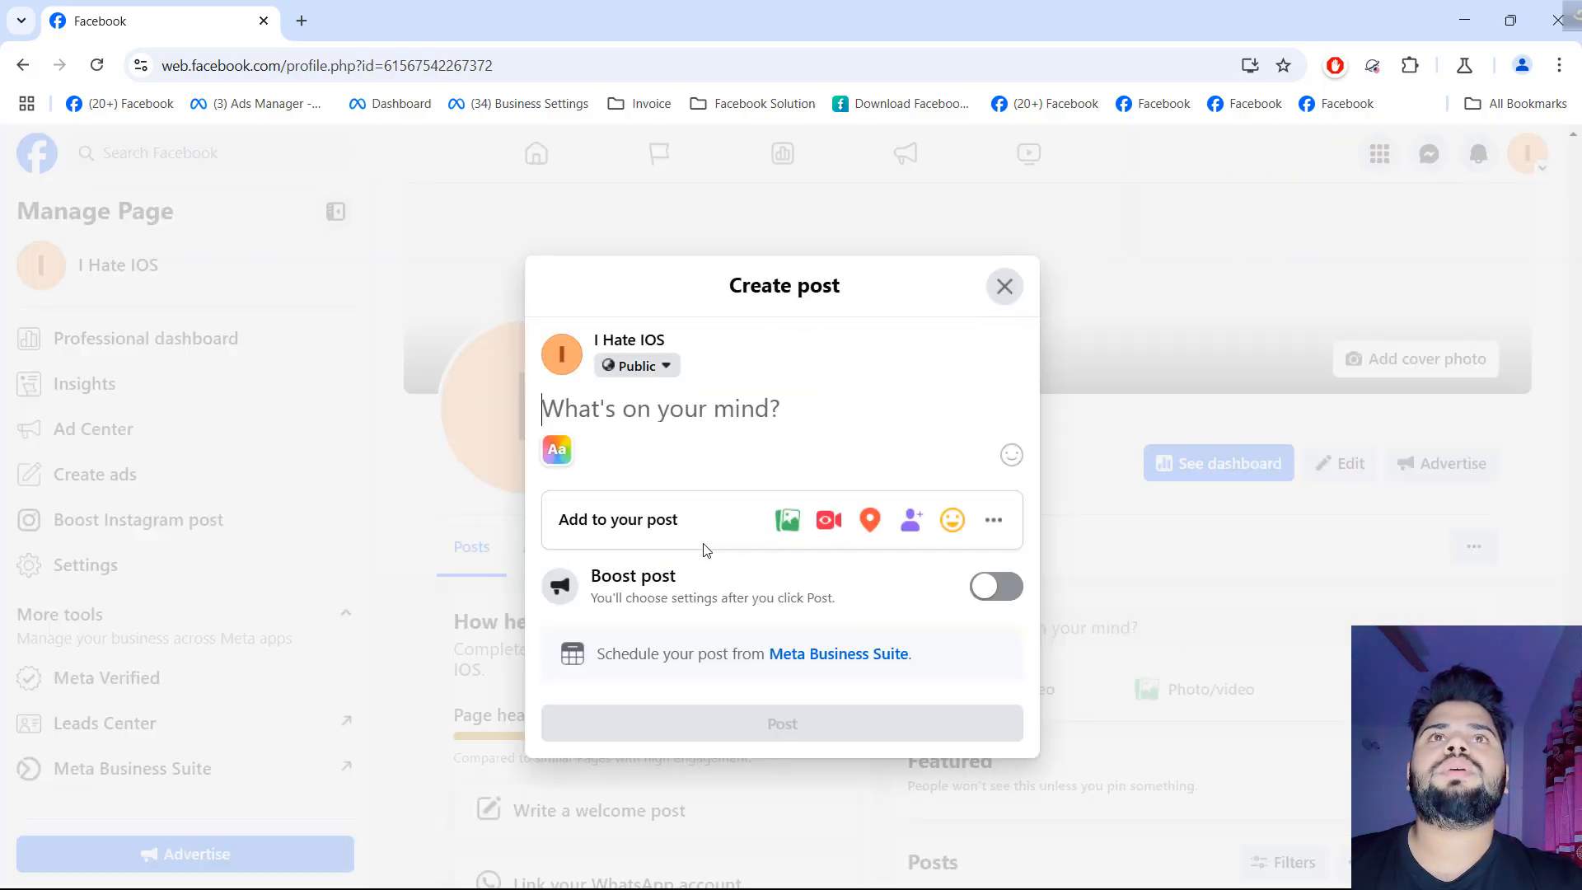